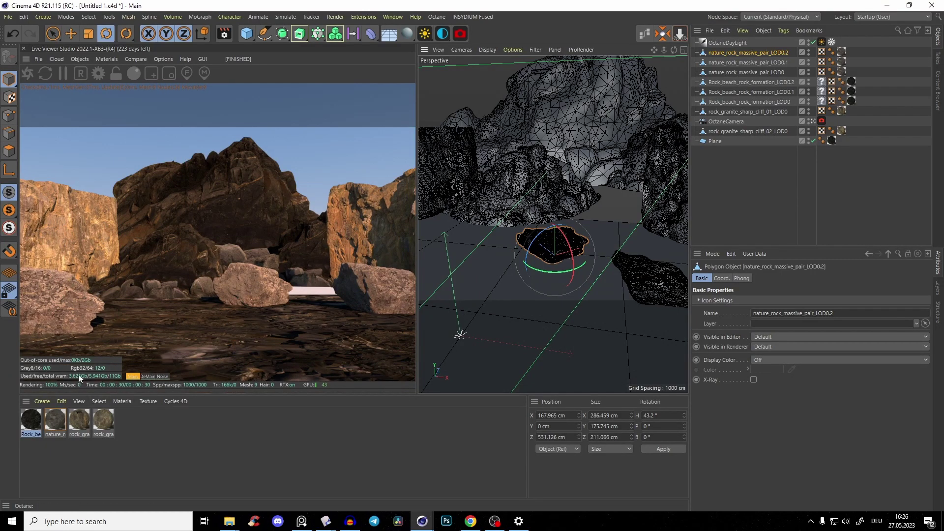
- Inspect the node graph of the Rock_beach material in the Octane Node Editor and the rocks in the viewport
{"action": "mouse_move", "coordinate": [561, 176]}
{"action": "left_mouse_down"}
{"action": "mouse_move", "coordinate": [533, 213]}
{"action": "mouse_move", "coordinate": [586, 160]}
{"action": "mouse_move", "coordinate": [568, 170]}
{"action": "left_mouse_up"}
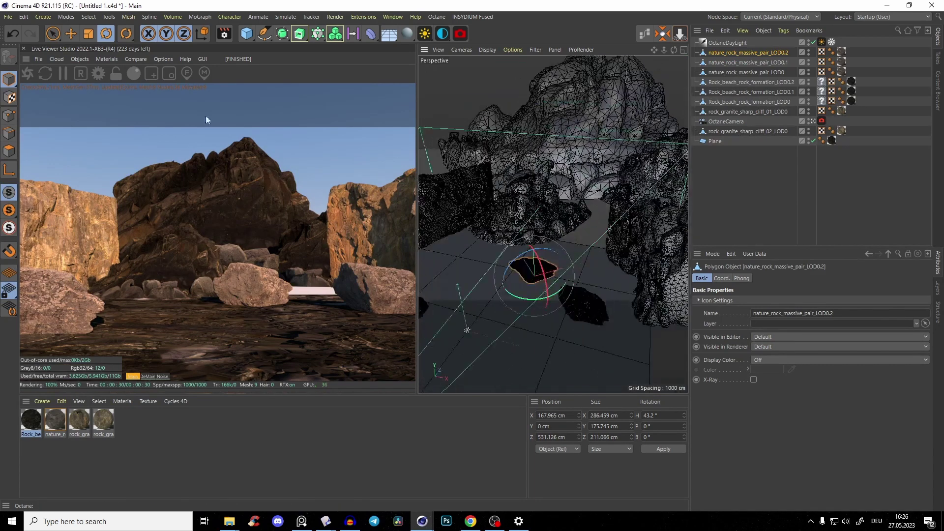
{"action": "left_click_drag", "start_coordinate": [531, 221], "coordinate": [544, 209]}
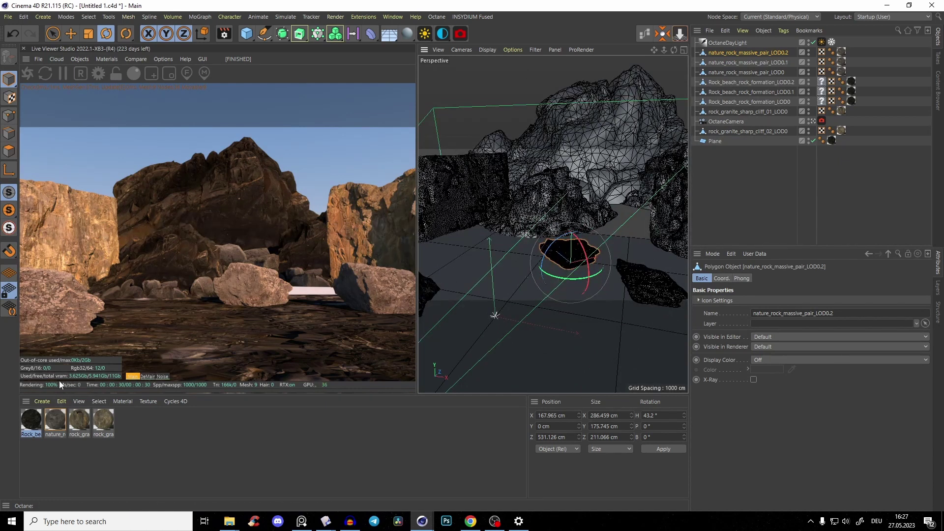
{"action": "left_click", "coordinate": [644, 36]}
{"action": "left_click_drag", "start_coordinate": [479, 301], "coordinate": [493, 308]}
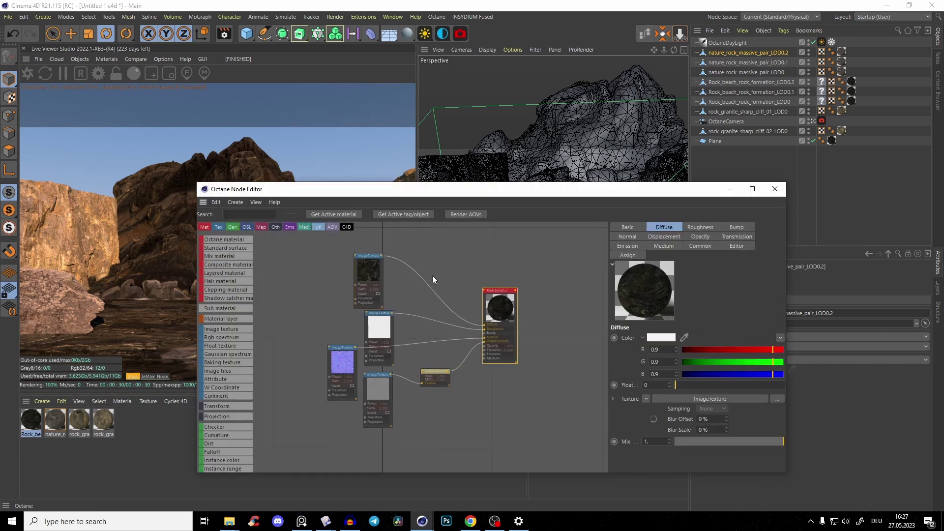
{"action": "scroll", "coordinate": [436, 278], "scroll_direction": "up", "scroll_amount": 2}
{"action": "scroll", "coordinate": [458, 282], "scroll_direction": "down", "scroll_amount": 4}
{"action": "scroll", "coordinate": [464, 278], "scroll_direction": "up", "scroll_amount": 4}
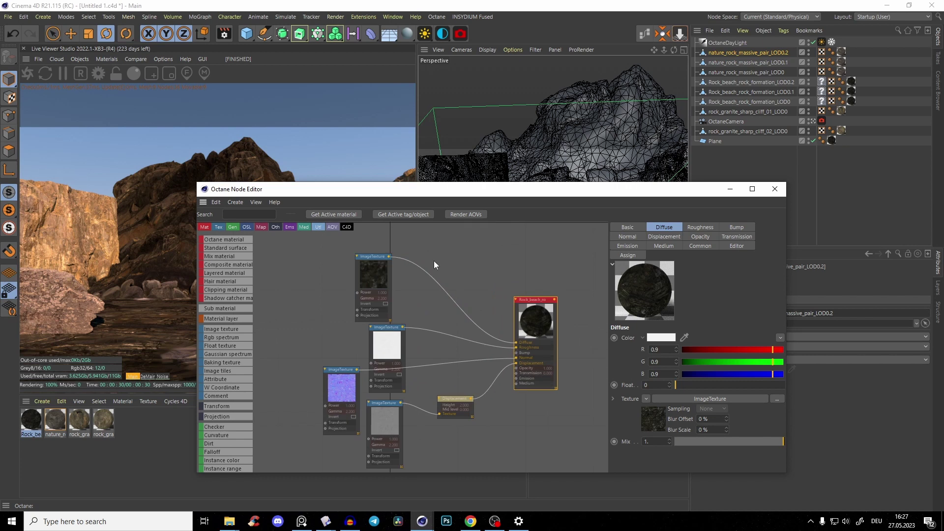
{"action": "left_click_drag", "start_coordinate": [438, 269], "coordinate": [418, 269]}
{"action": "left_click_drag", "start_coordinate": [440, 183], "coordinate": [441, 74]}
{"action": "left_click_drag", "start_coordinate": [444, 84], "coordinate": [472, 95]}
{"action": "left_click_drag", "start_coordinate": [470, 225], "coordinate": [484, 251]}
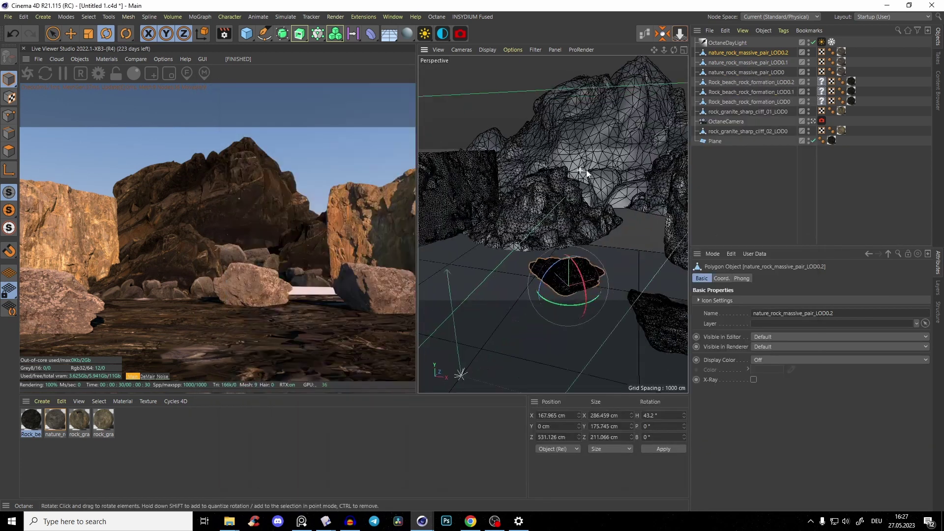
- Browse the Rock_beach_rock_formation texture files from the albedo node, leave the image unchanged and close the node editor
{"action": "left_click", "coordinate": [560, 204]}
{"action": "left_click_drag", "start_coordinate": [586, 170], "coordinate": [541, 195]}
{"action": "scroll", "coordinate": [565, 189], "scroll_direction": "up", "scroll_amount": 3}
{"action": "scroll", "coordinate": [548, 211], "scroll_direction": "down", "scroll_amount": 3}
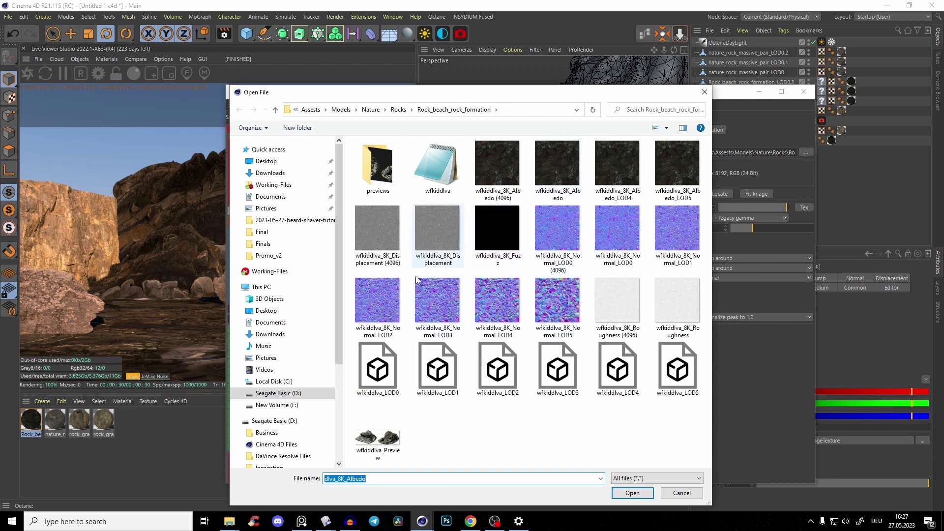
{"action": "left_click", "coordinate": [704, 92]}
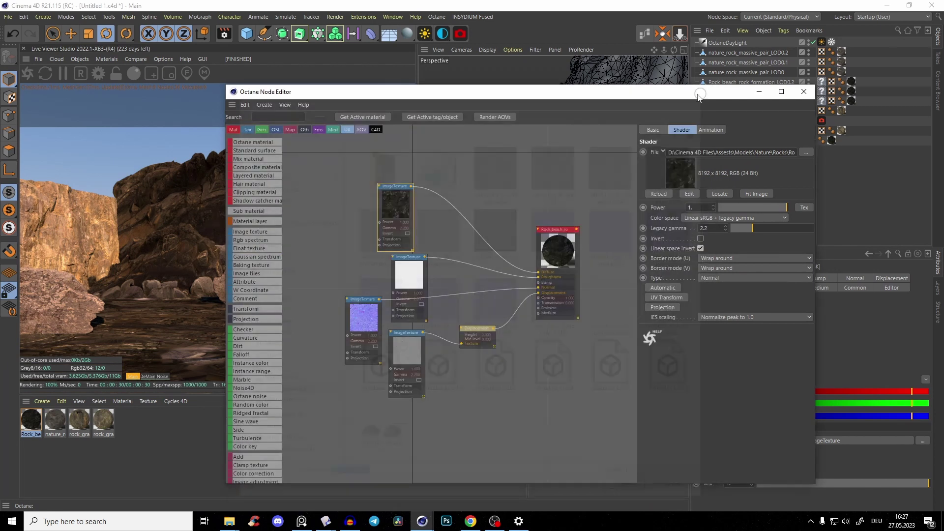
{"action": "left_click", "coordinate": [29, 420]}
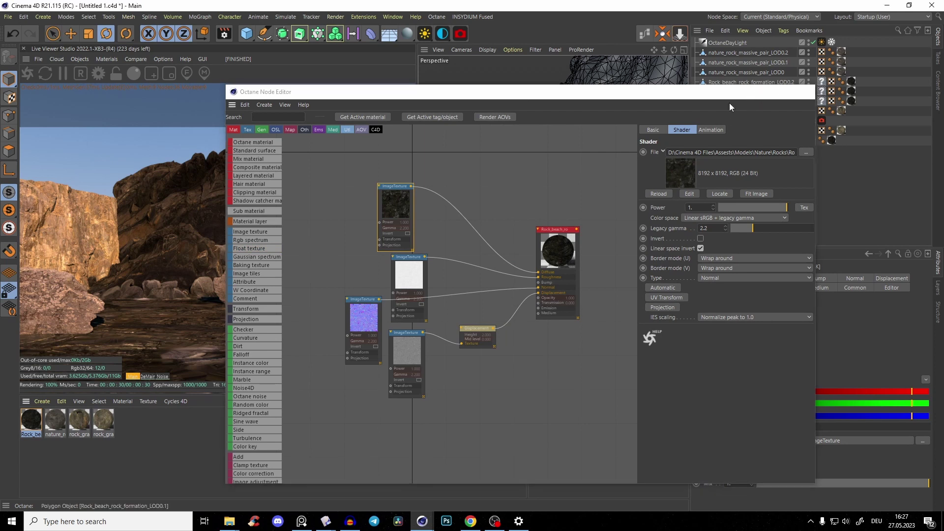
{"action": "left_click", "coordinate": [803, 92]}
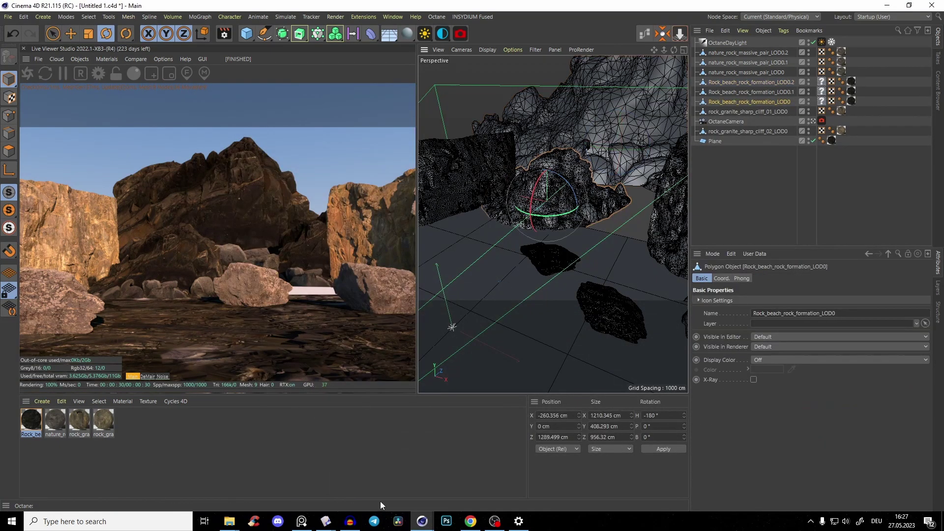
- Spread out the Rock_beach material's albedo, roughness and normal image nodes and check the albedo and roughness texture resolutions
{"action": "left_click", "coordinate": [645, 34]}
{"action": "left_click_drag", "start_coordinate": [390, 214], "coordinate": [432, 189]}
{"action": "left_click_drag", "start_coordinate": [408, 270], "coordinate": [360, 212]}
{"action": "left_click_drag", "start_coordinate": [364, 313], "coordinate": [372, 308]}
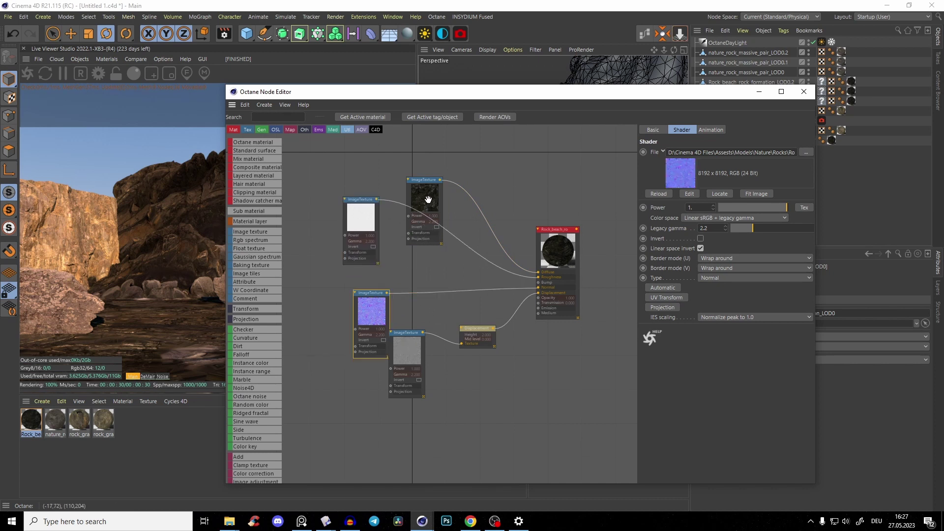
{"action": "left_click_drag", "start_coordinate": [428, 199], "coordinate": [431, 197]}
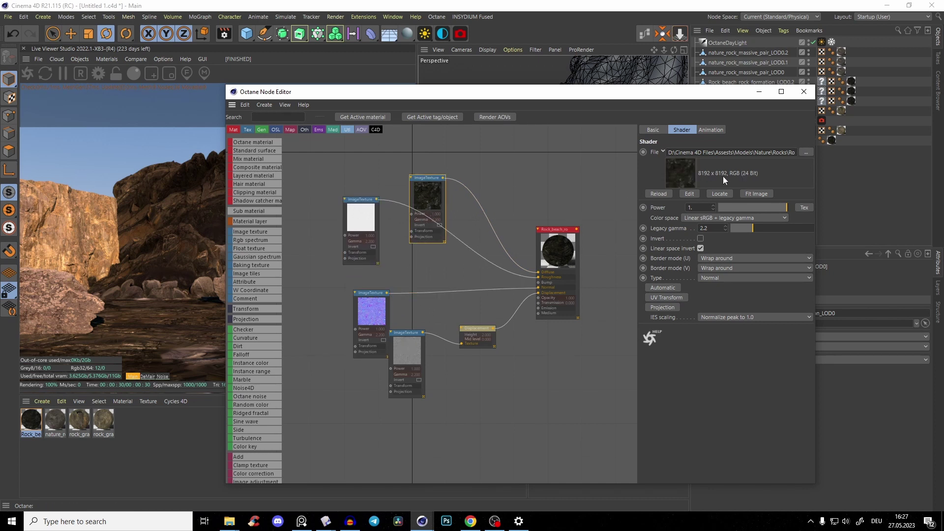
{"action": "left_click", "coordinate": [362, 219]}
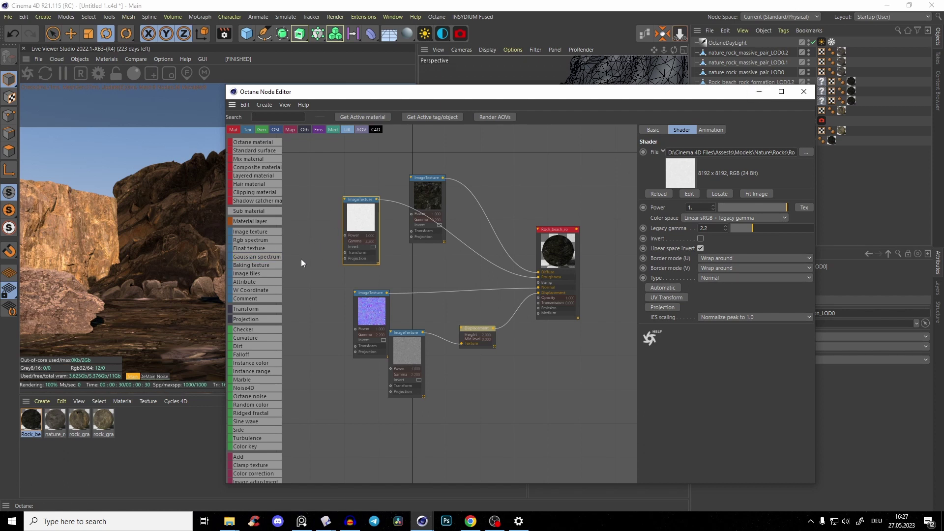
{"action": "left_click", "coordinate": [759, 92]}
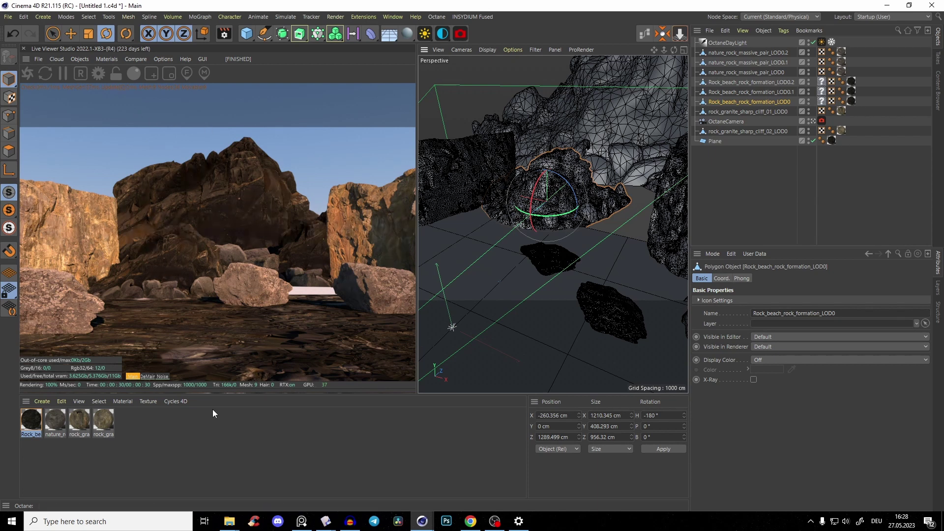
- Switch the viewport to the OctaneCamera and examine the large background rock up close in the live render
{"action": "left_click_drag", "start_coordinate": [533, 215], "coordinate": [673, 146]}
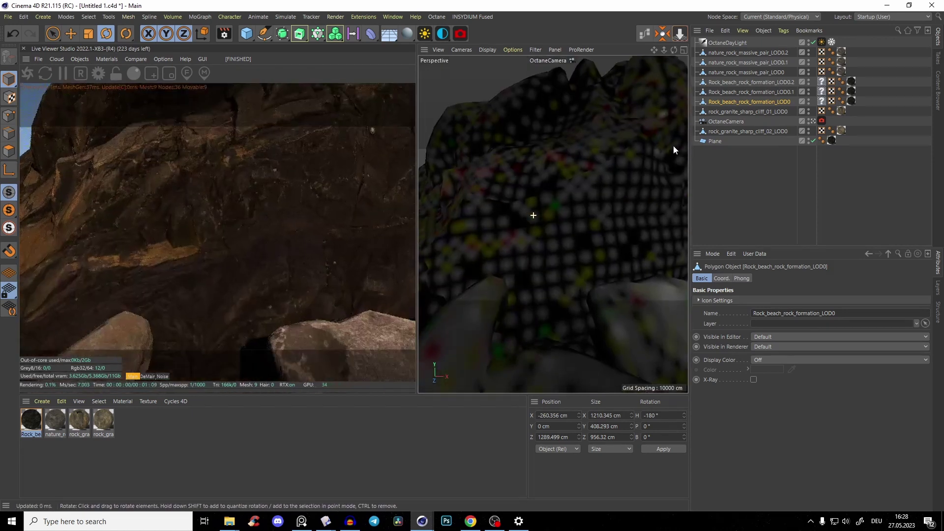
{"action": "scroll", "coordinate": [650, 170], "scroll_direction": "down", "scroll_amount": 3}
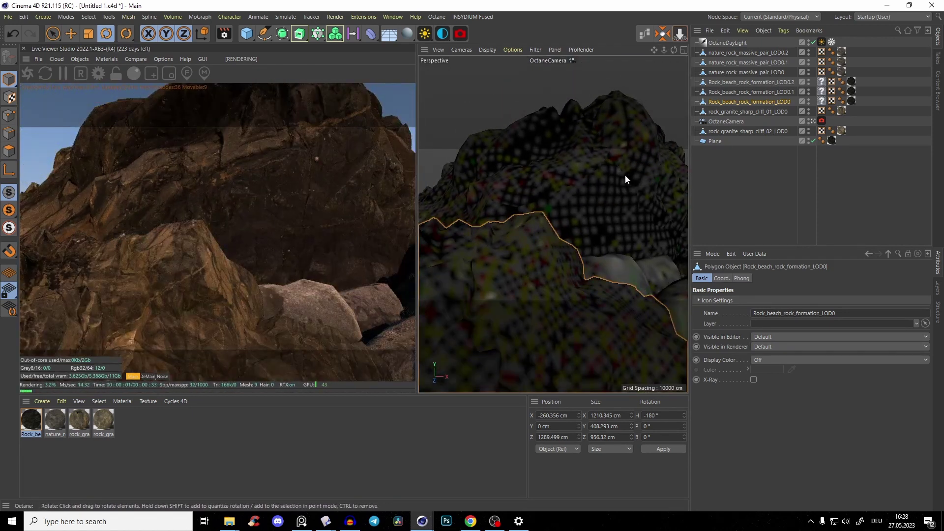
{"action": "scroll", "coordinate": [624, 175], "scroll_direction": "down", "scroll_amount": 3}
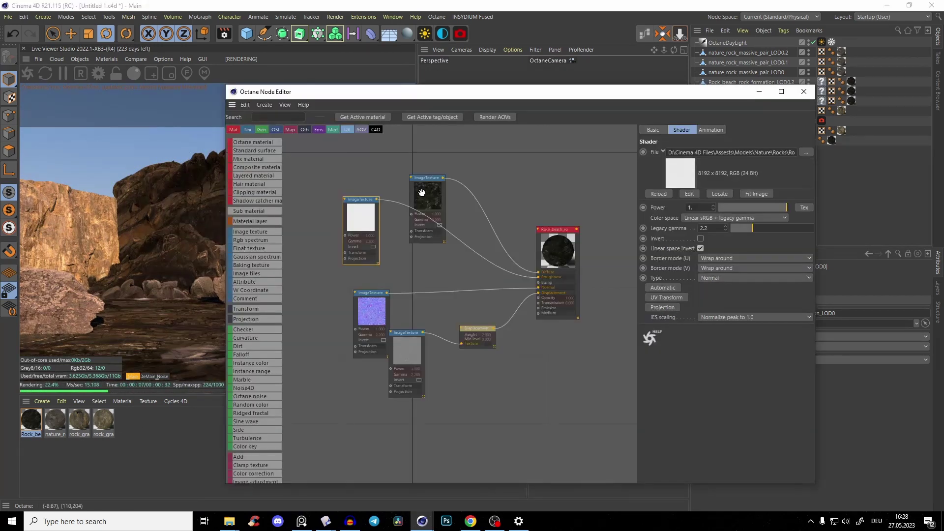
- Replace the Rock_beach albedo image with wfkiddlva_8K_Albedo (4096) and move the node editor clear of the render statistics
{"action": "left_click", "coordinate": [427, 198]}
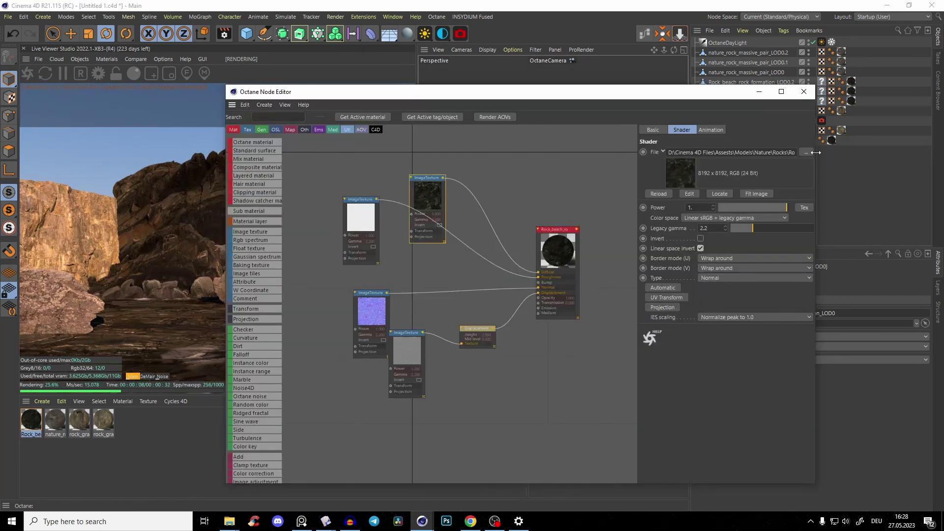
{"action": "left_click", "coordinate": [806, 152]}
{"action": "left_click", "coordinate": [559, 181]}
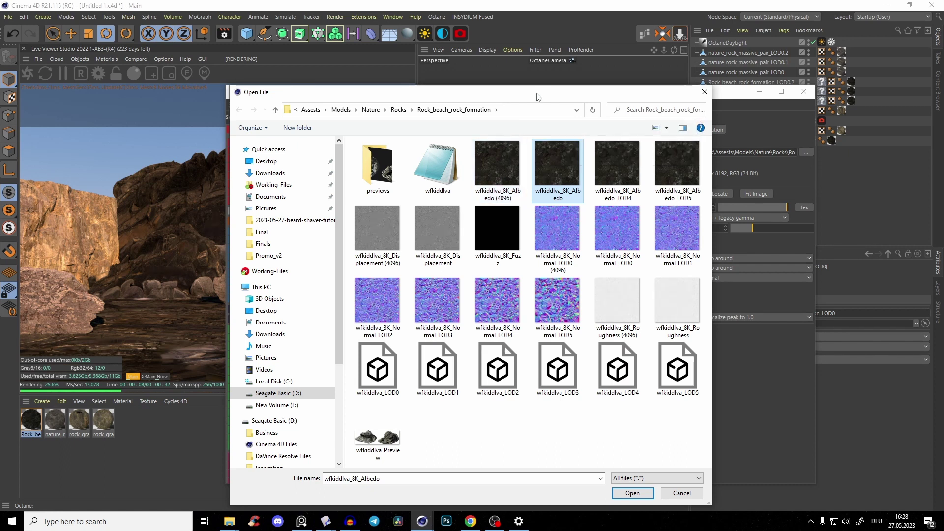
{"action": "double_click", "coordinate": [549, 166]}
{"action": "left_click", "coordinate": [806, 152]}
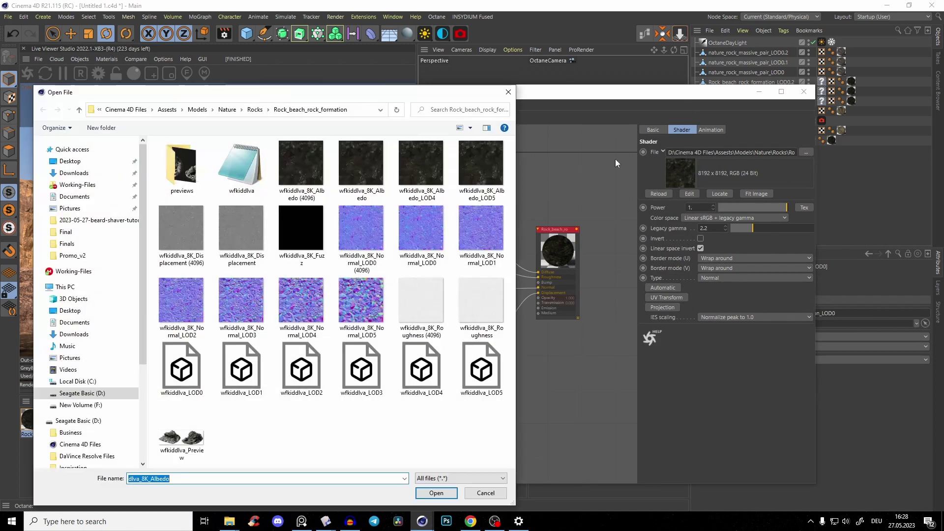
{"action": "left_click", "coordinate": [326, 169]}
{"action": "left_click", "coordinate": [437, 492]}
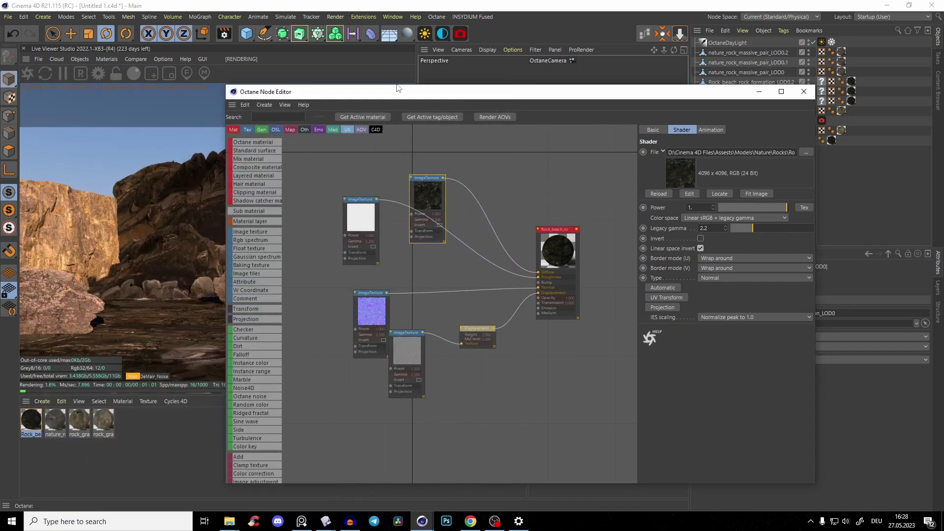
{"action": "left_click_drag", "start_coordinate": [386, 91], "coordinate": [476, 92]}
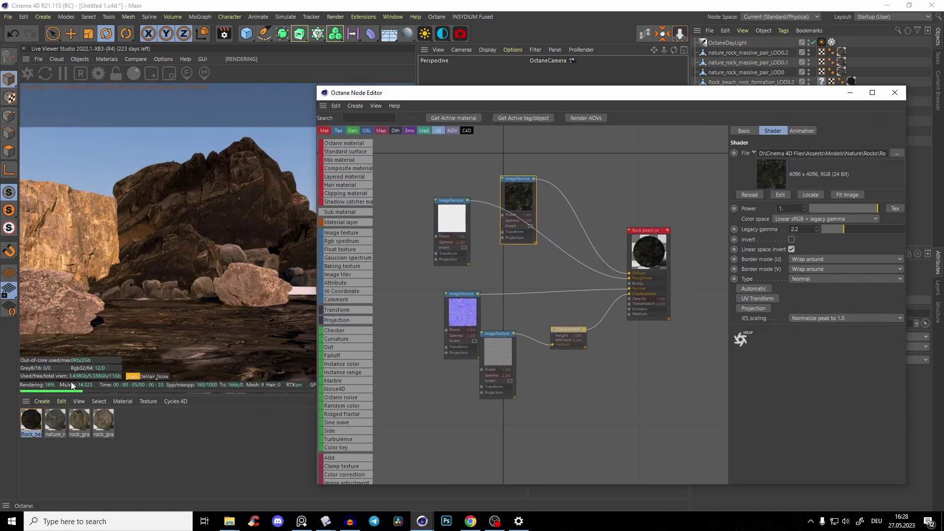
- Undo the albedo texture replacement and restart the Octane live render
{"action": "left_click", "coordinate": [173, 339], "text": "ctrl"}
{"action": "key", "text": "ctrl+z"}
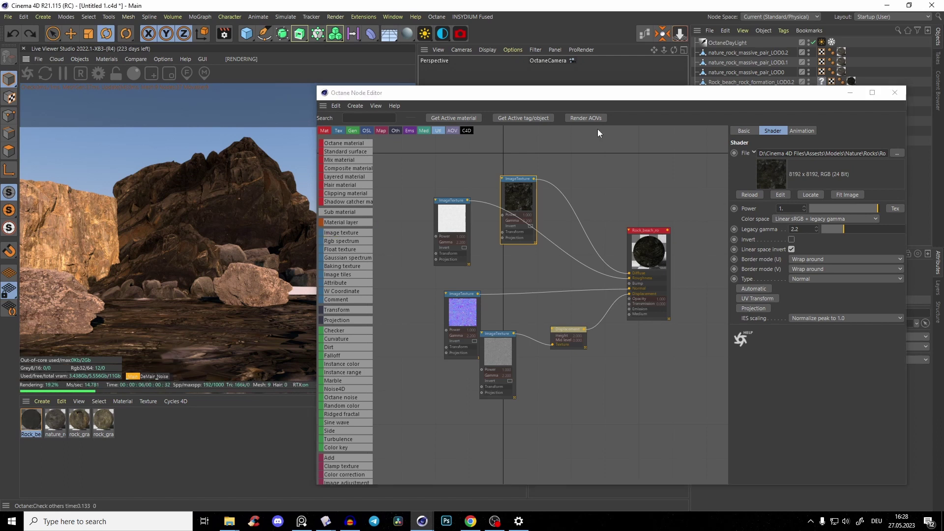
{"action": "left_click", "coordinate": [850, 93]}
{"action": "left_click", "coordinate": [26, 73]}
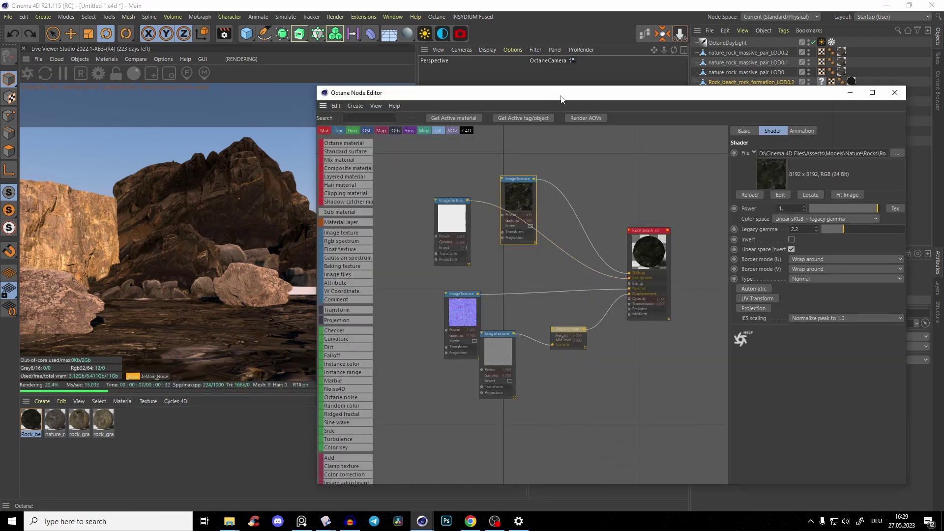
- Reload the full-resolution wfkiddlva_8K_Albedo image in the Rock_beach albedo texture node
{"action": "left_click_drag", "start_coordinate": [622, 94], "coordinate": [585, 102]}
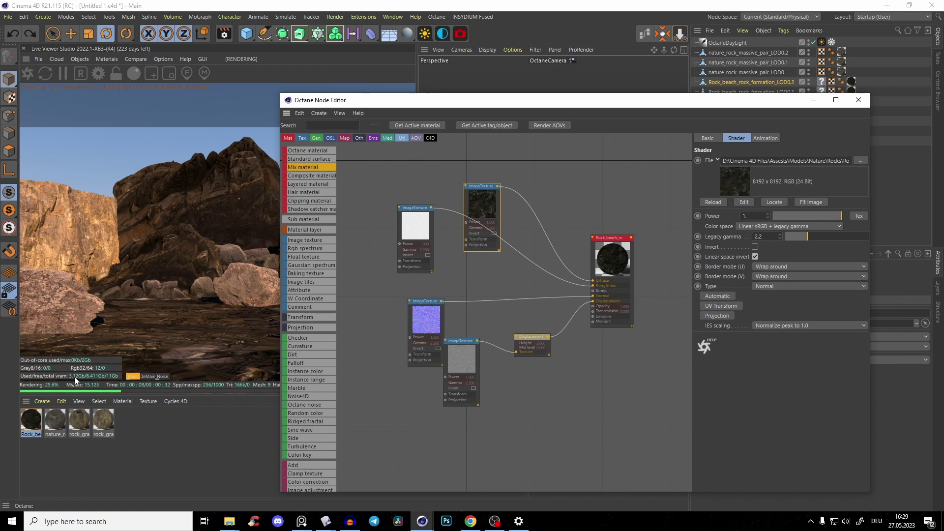
{"action": "left_click_drag", "start_coordinate": [482, 204], "coordinate": [496, 194]}
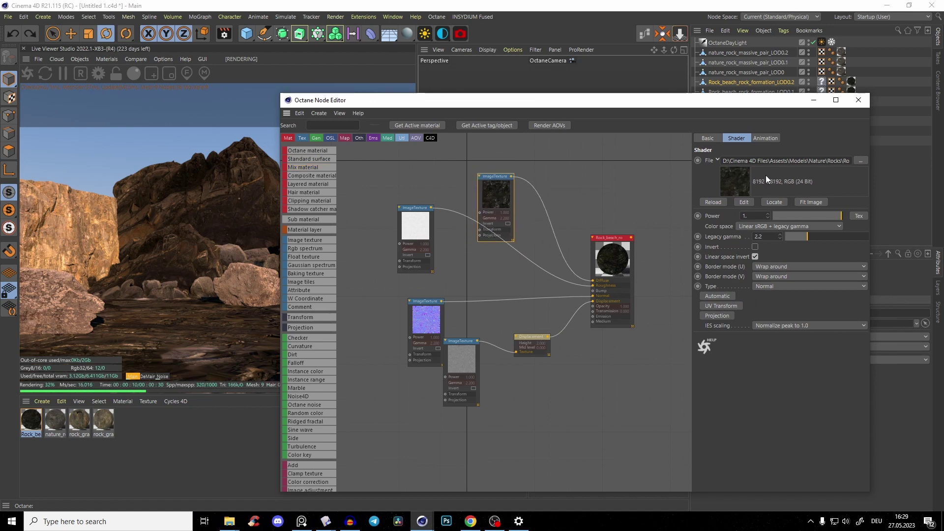
{"action": "left_click", "coordinate": [864, 161]}
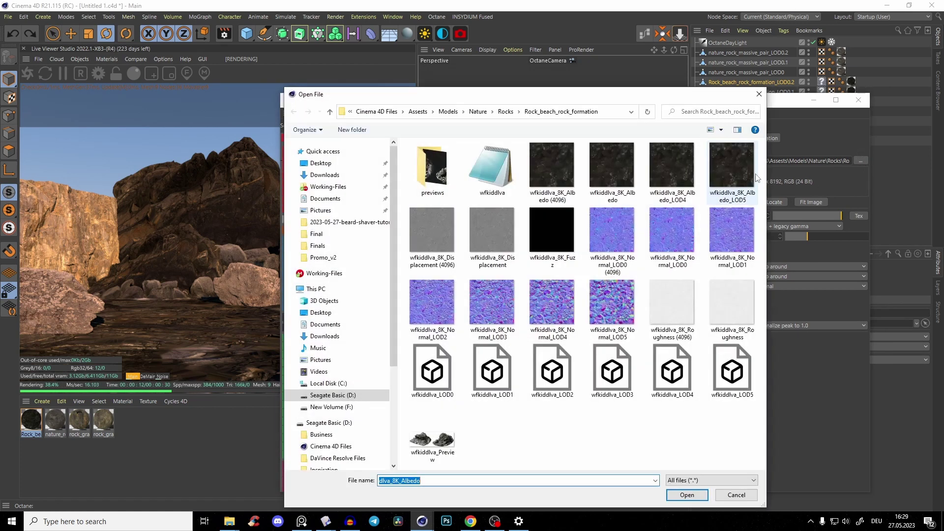
{"action": "left_click", "coordinate": [605, 173]}
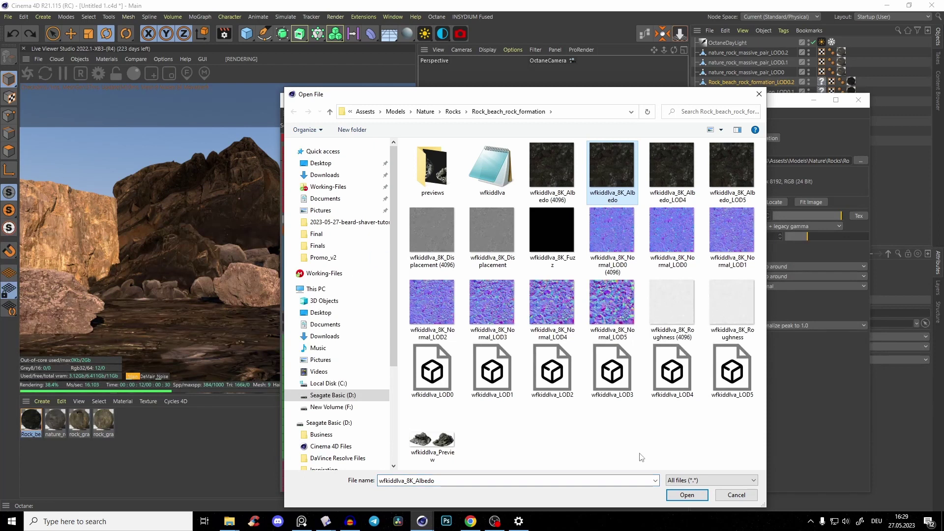
{"action": "left_click", "coordinate": [684, 494]}
{"action": "left_click", "coordinate": [543, 302]}
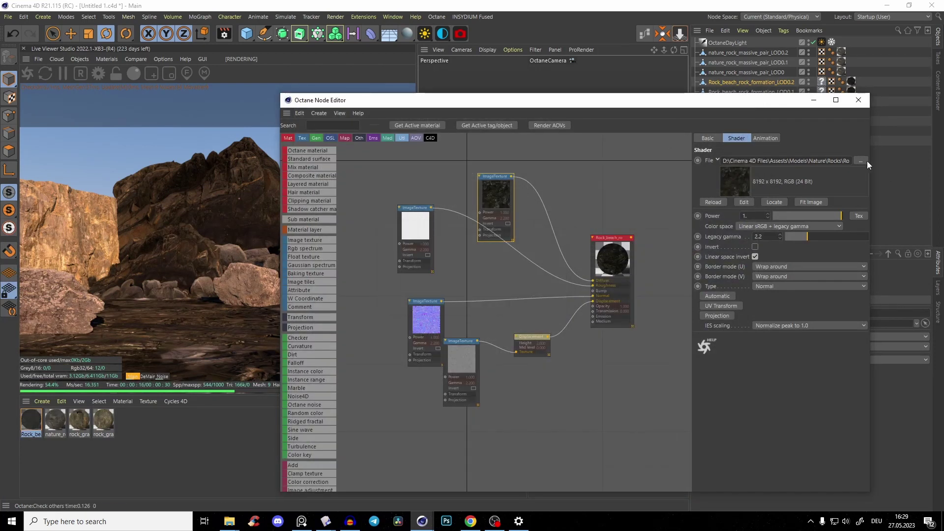
- Load wfkiddlva_8K_Albedo (4096) into the albedo node, check the roughness and normal texture nodes, and close the node editor
{"action": "left_click", "coordinate": [863, 160]}
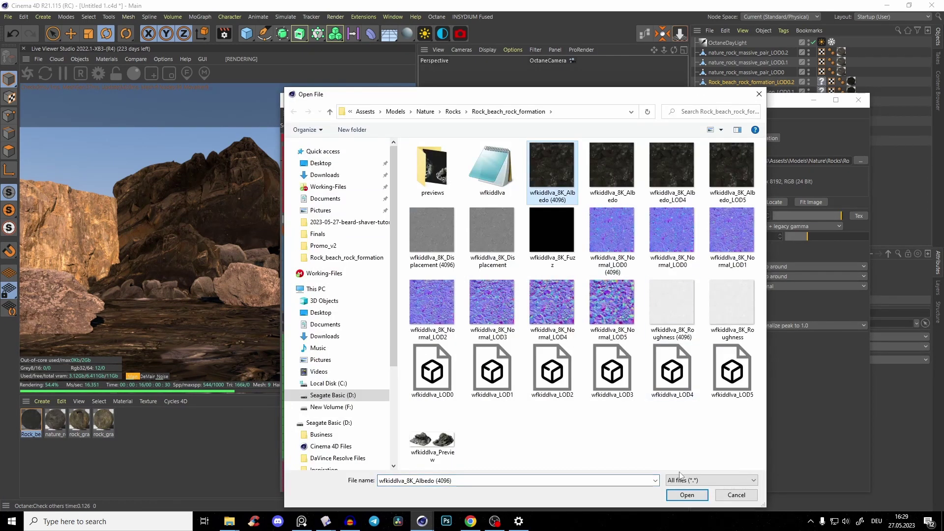
{"action": "left_click", "coordinate": [687, 495]}
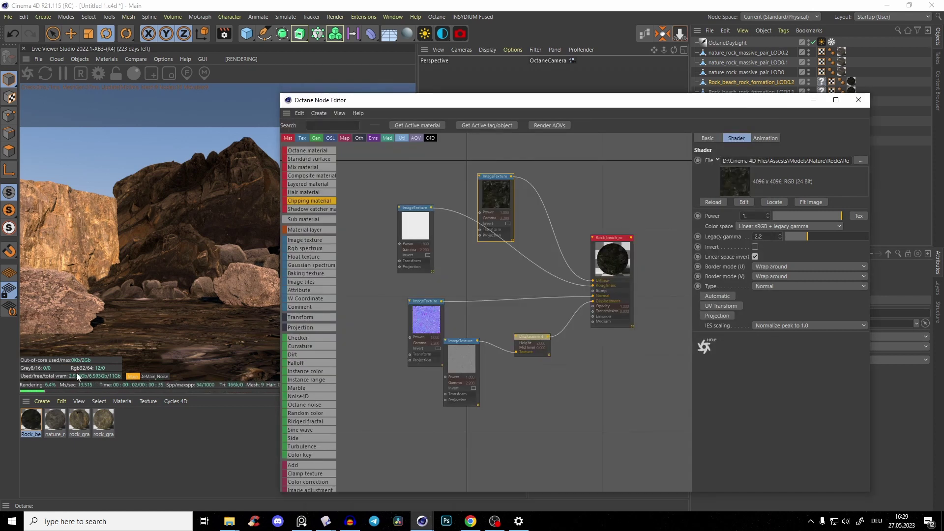
{"action": "left_click", "coordinate": [419, 227]}
{"action": "left_click_drag", "start_coordinate": [426, 317], "coordinate": [417, 301]}
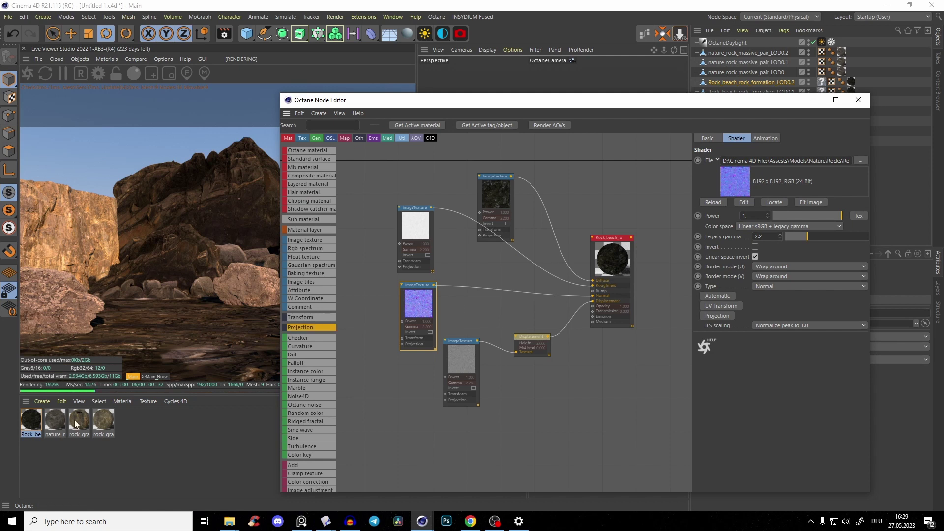
{"action": "left_click", "coordinate": [859, 99]}
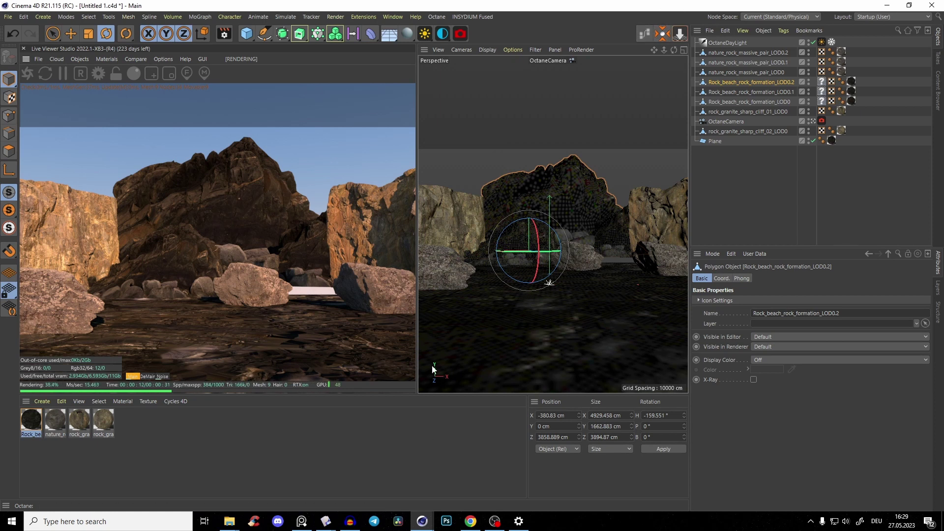
- View the Microsoft PowerToys web page in Chrome, and open the Image Resizer settings in PowerToys (Preview)
{"action": "left_click", "coordinate": [471, 521]}
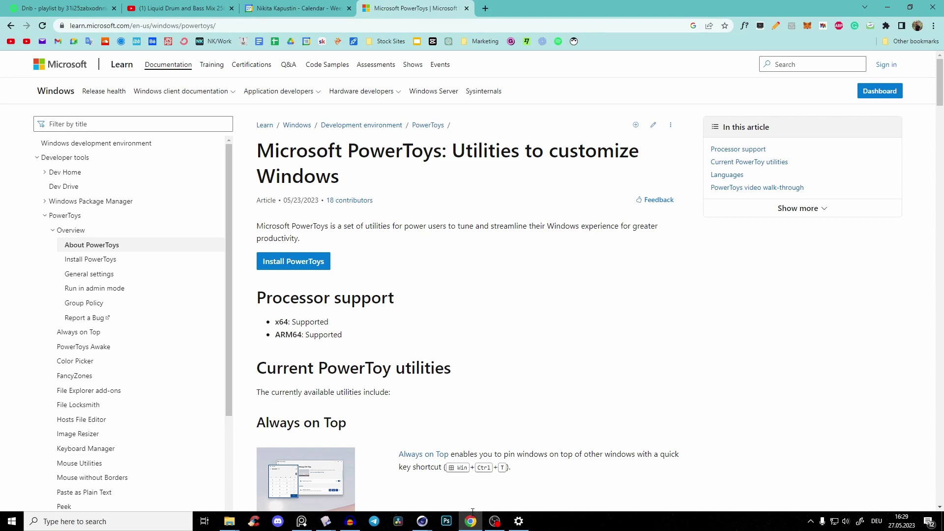
{"action": "key", "text": "Tab"}
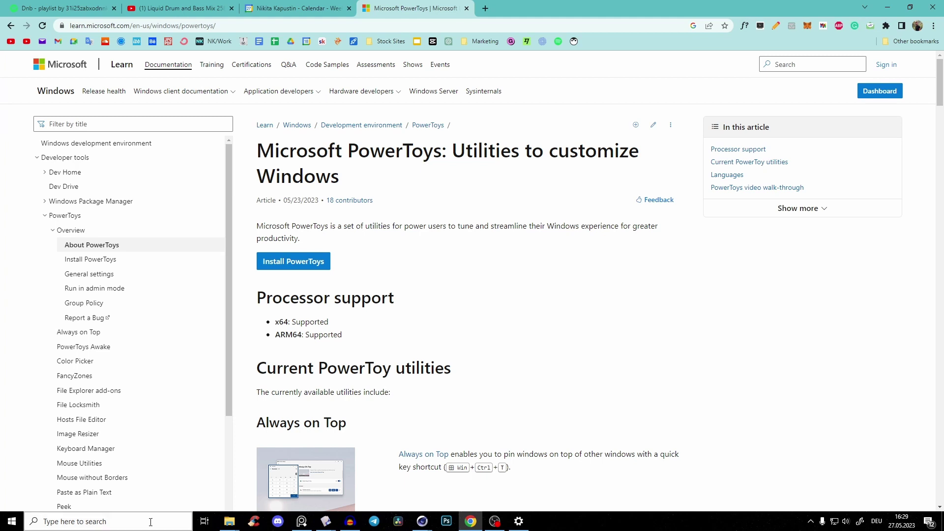
{"action": "left_click", "coordinate": [134, 524]}
{"action": "type", "text": "power"}
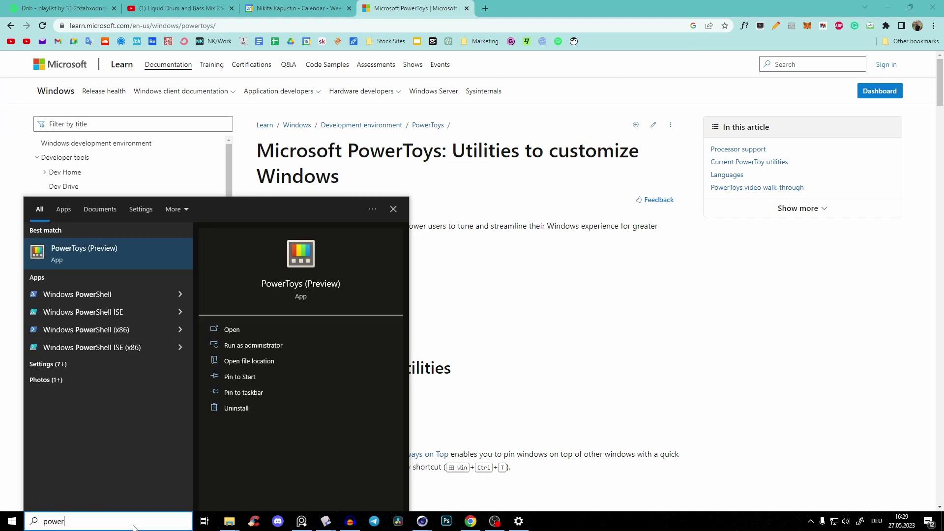
{"action": "key", "text": "Return"}
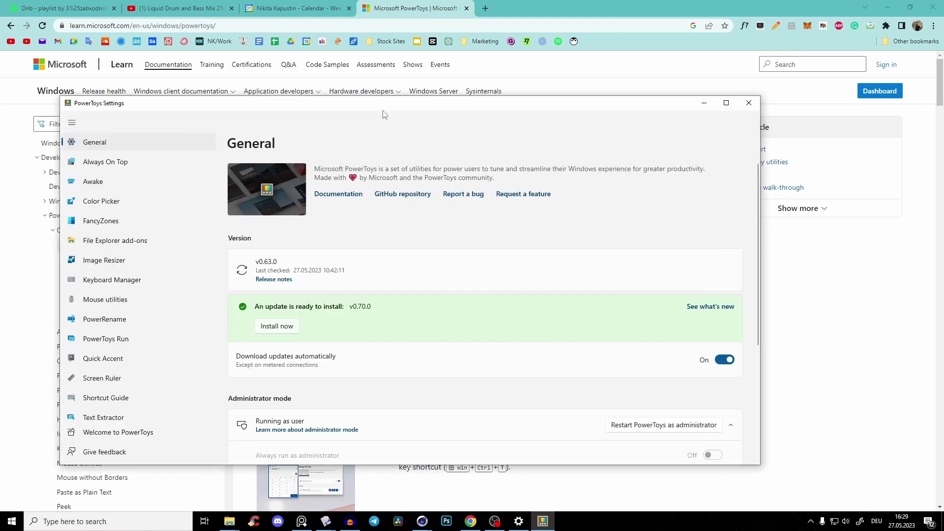
{"action": "left_click", "coordinate": [103, 260]}
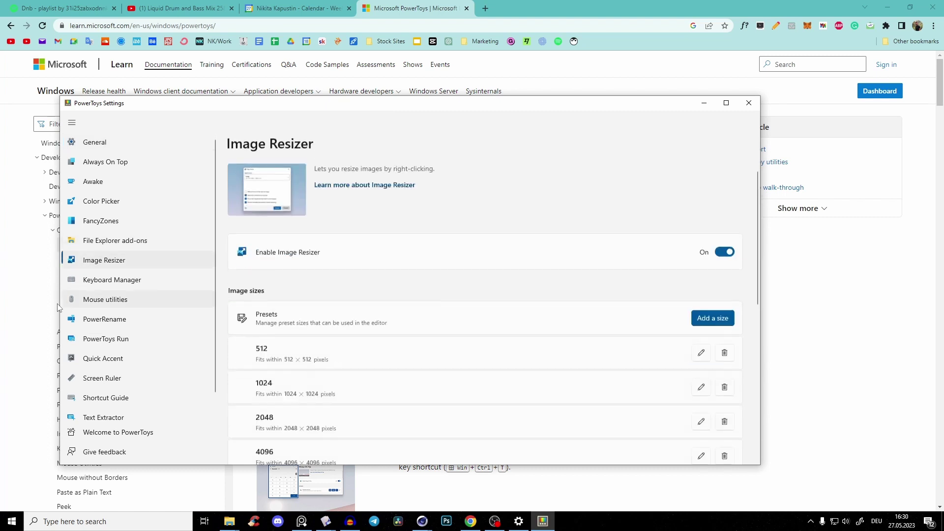
{"action": "left_click", "coordinate": [705, 103]}
{"action": "left_click", "coordinate": [543, 520]}
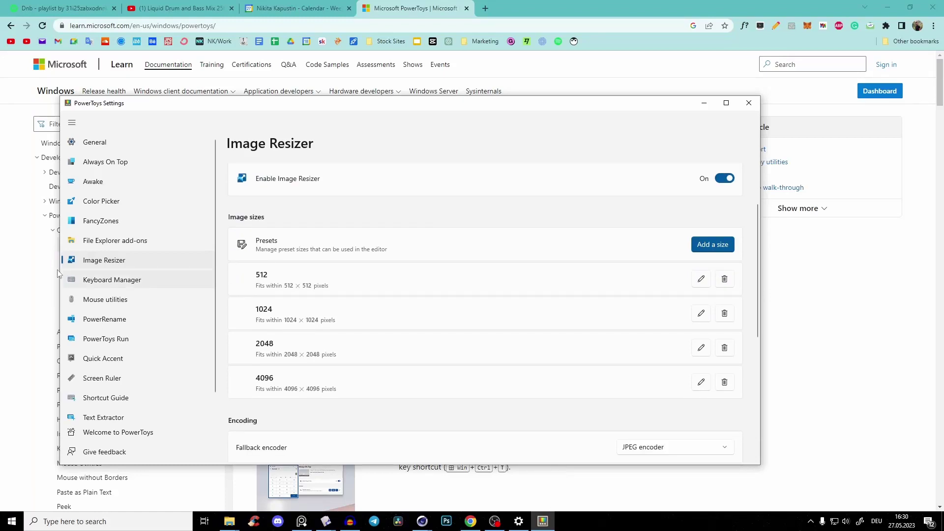
- Delete the existing 1024 preset from the image sizes and add a new size named 1024
{"action": "left_click", "coordinate": [725, 313]}
{"action": "key", "text": "Return"}
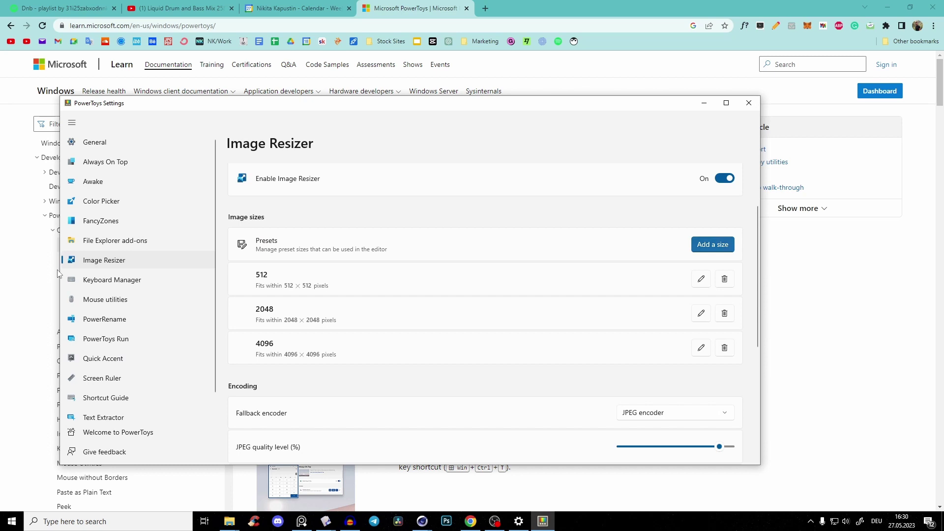
{"action": "left_click", "coordinate": [713, 244]}
{"action": "left_click", "coordinate": [701, 382]}
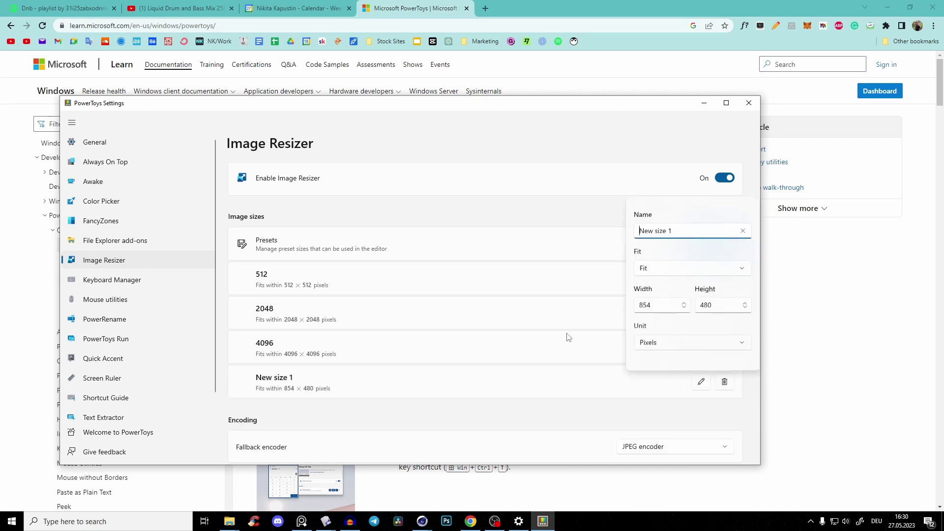
{"action": "key", "text": "ctrl+a"}
{"action": "type", "text": "1"}
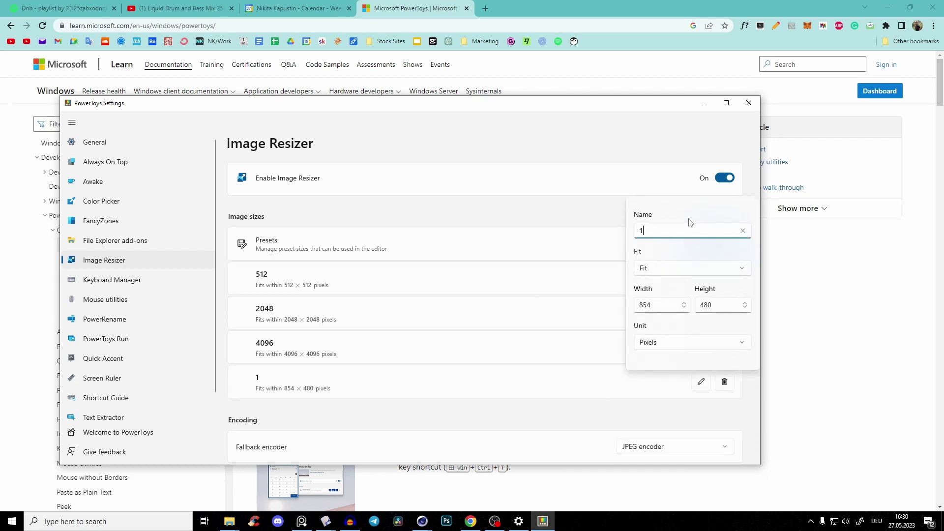
- Set the new 1024 preset's width and height to 1024 pixels each
{"action": "left_click", "coordinate": [670, 298]}
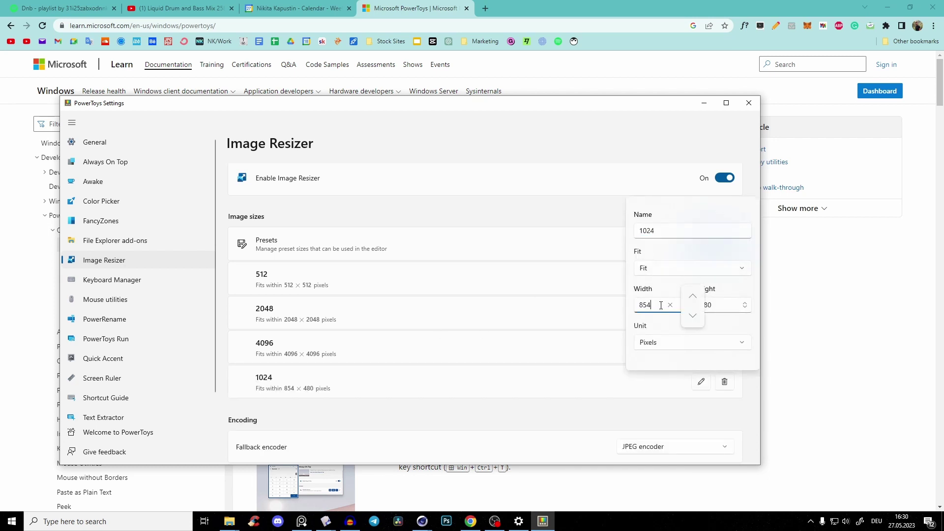
{"action": "key", "text": "ctrl+a"}
{"action": "type", "text": "10"}
{"action": "key", "text": "Tab"}
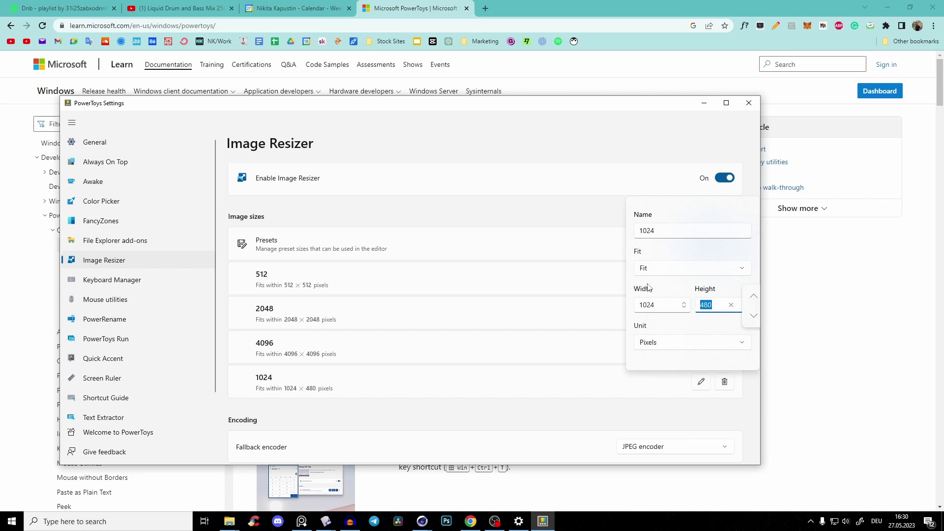
{"action": "type", "text": "1024"}
{"action": "left_click", "coordinate": [572, 106]}
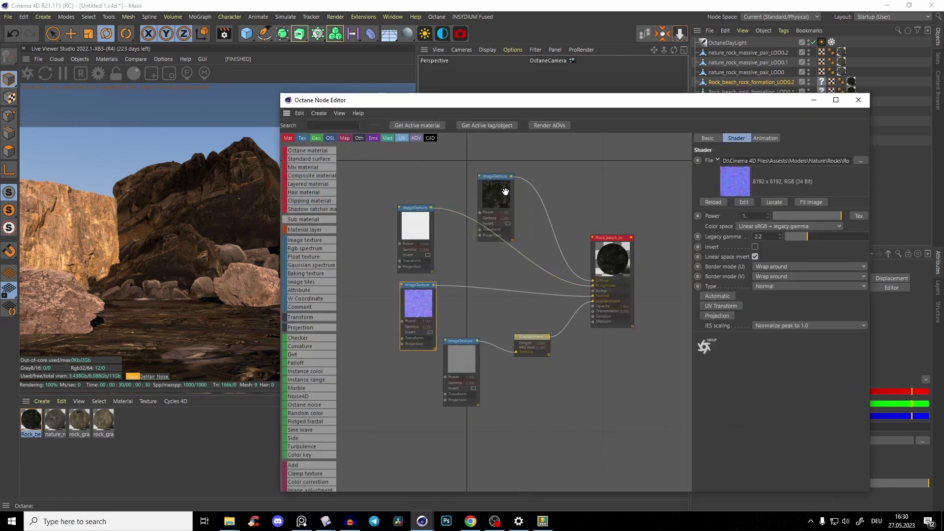
- Browse the Rock_beach_rock_formation folder from the albedo texture node in Cinema 4D and locate the 8K albedo, displacement, roughness and normal maps
{"action": "left_click", "coordinate": [494, 196]}
{"action": "left_click", "coordinate": [861, 161]}
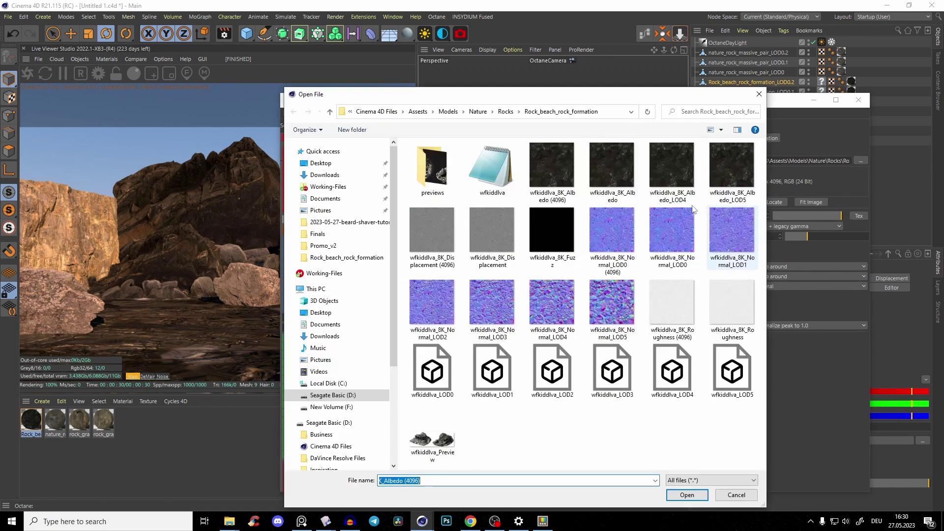
{"action": "left_click_drag", "start_coordinate": [575, 102], "coordinate": [510, 82]}
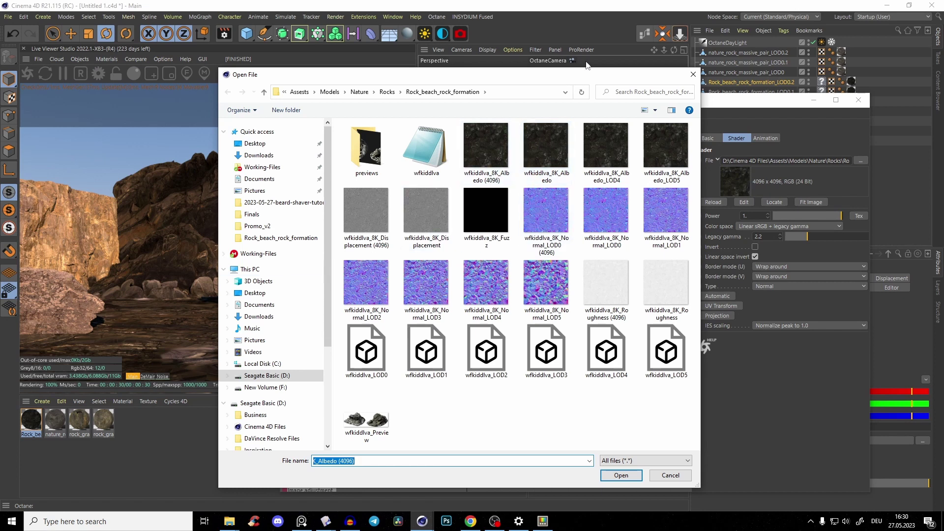
{"action": "left_click", "coordinate": [553, 149]}
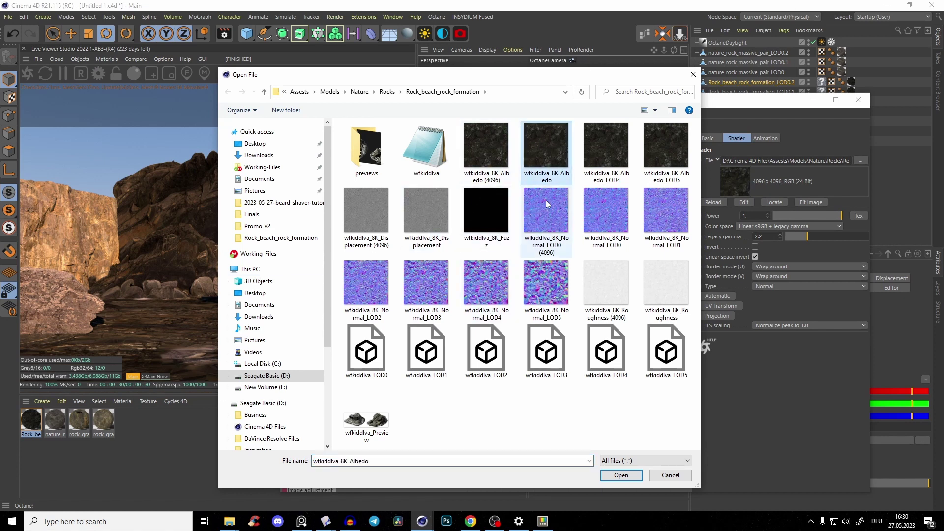
{"action": "left_click", "coordinate": [428, 209]}
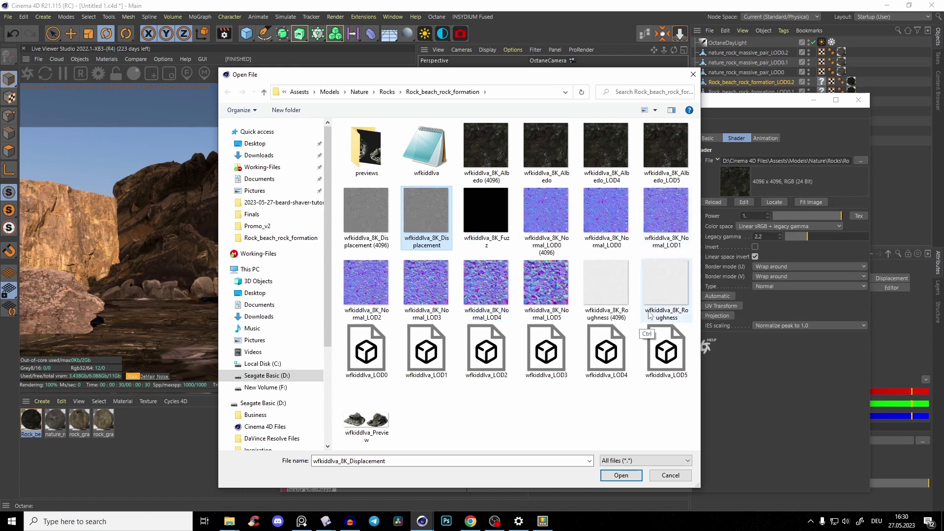
{"action": "left_click", "coordinate": [671, 290]}
{"action": "left_click", "coordinate": [602, 247]}
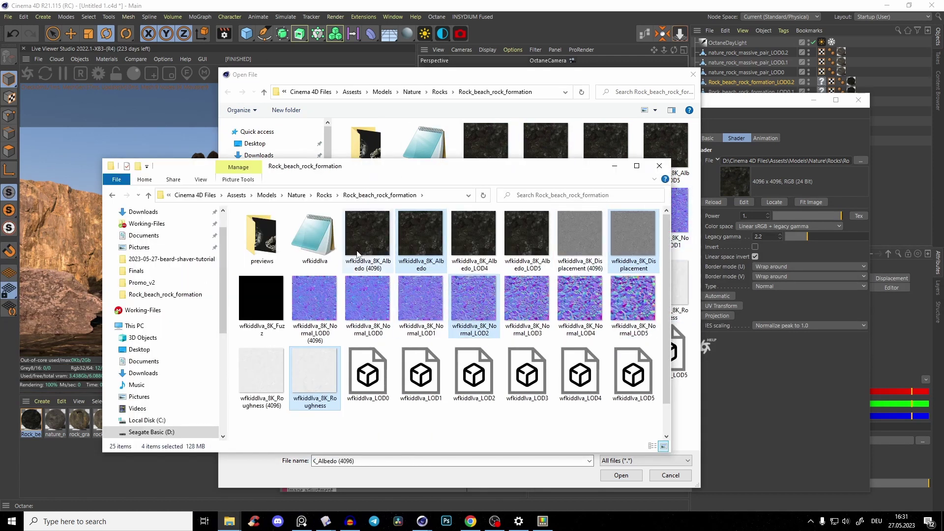
- Resize the selected wfkiddlva_8K Albedo, Displacement, Normal_LOD2 and Roughness images in File Explorer with the 1024 preset
{"action": "right_click", "coordinate": [468, 298]}
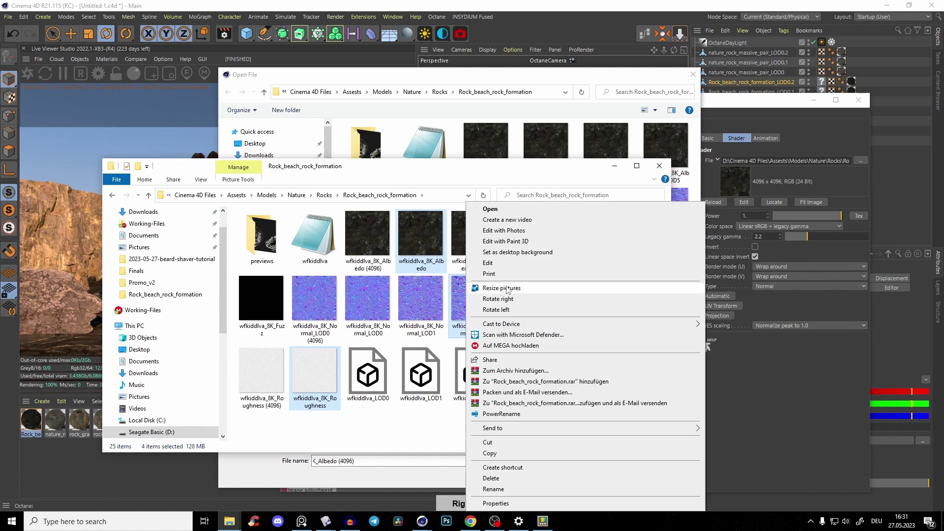
{"action": "left_click", "coordinate": [493, 293]}
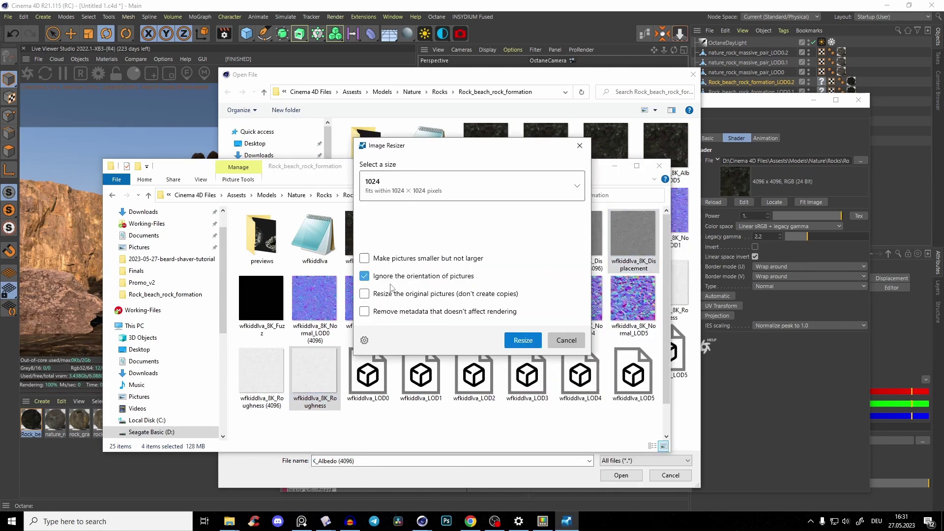
{"action": "left_click", "coordinate": [402, 193]}
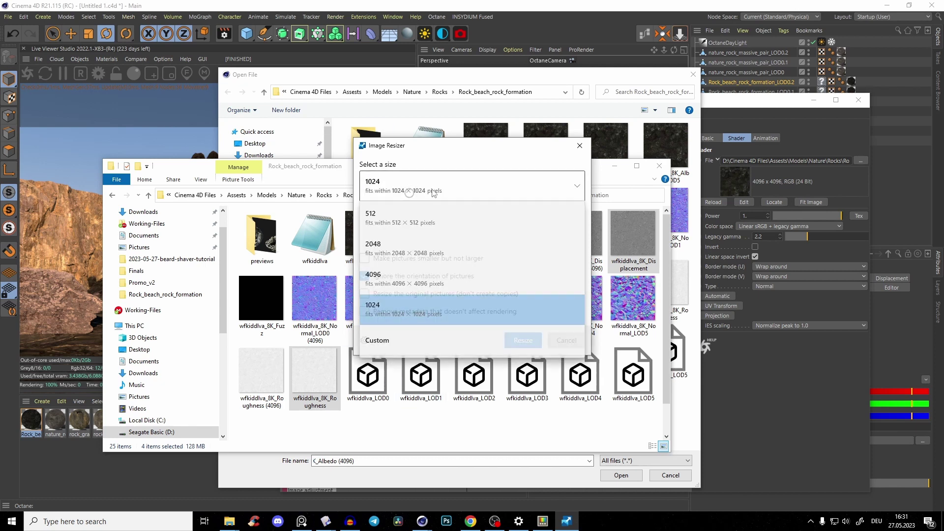
{"action": "left_click", "coordinate": [402, 316]}
{"action": "left_click", "coordinate": [524, 343]}
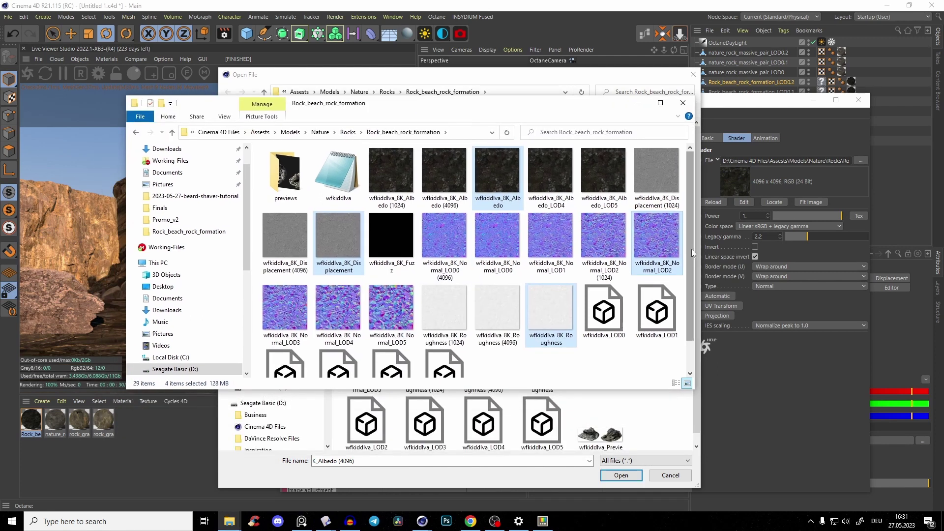
- Bring the 1024 versions of the albedo, displacement, Normal_LOD2 and roughness images from the folder into the Octane Node Editor, dismissing the file selection dialog
{"action": "scroll", "coordinate": [691, 275], "scroll_direction": "down", "scroll_amount": 2}
{"action": "scroll", "coordinate": [689, 303], "scroll_direction": "up", "scroll_amount": 2}
{"action": "left_click", "coordinate": [397, 187]}
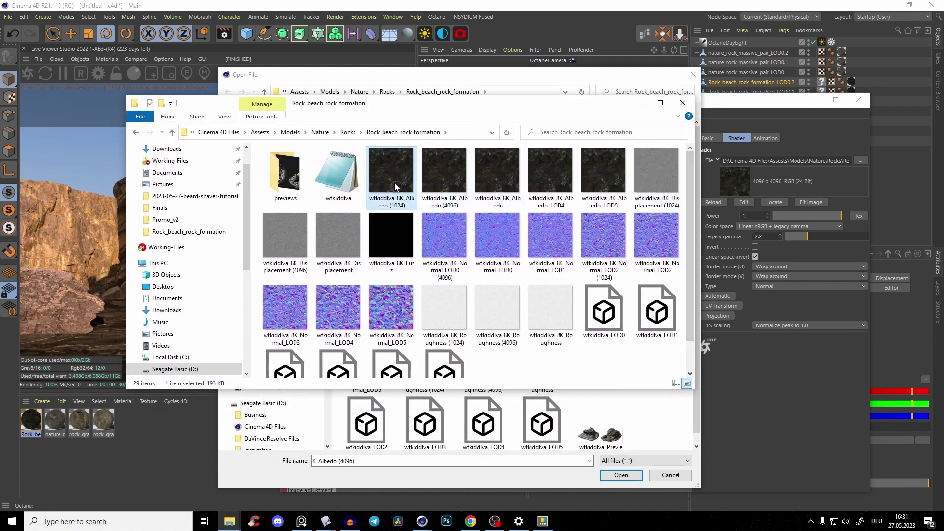
{"action": "left_click", "coordinate": [670, 189], "text": "ctrl"}
{"action": "left_click", "coordinate": [604, 236], "text": "ctrl"}
{"action": "left_click", "coordinate": [446, 310], "text": "ctrl"}
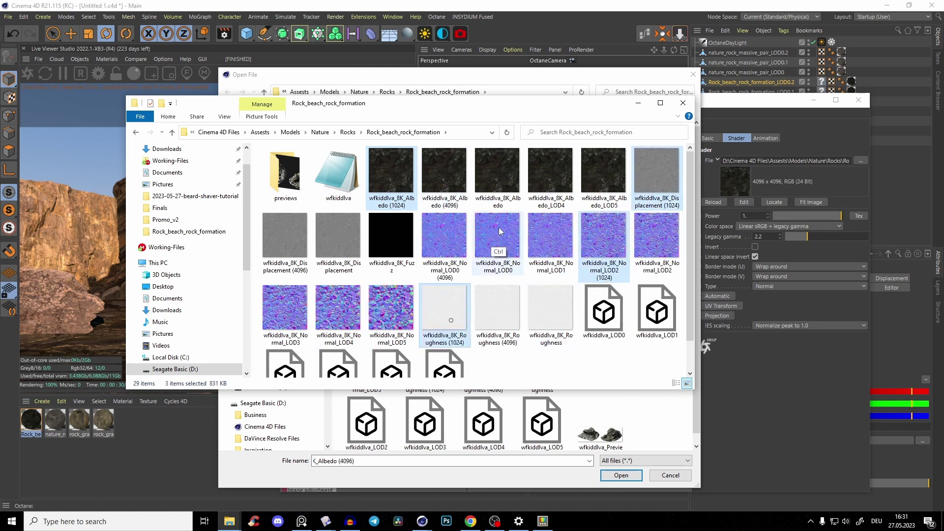
{"action": "left_click_drag", "start_coordinate": [538, 105], "coordinate": [396, 147]}
{"action": "left_click", "coordinate": [695, 78]}
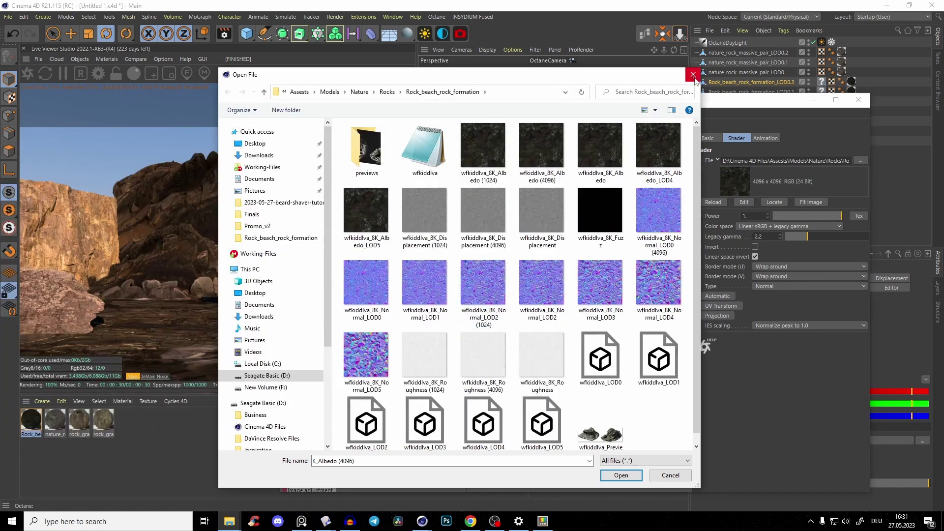
{"action": "left_click", "coordinate": [693, 75]}
{"action": "key", "text": "alt+Tab"}
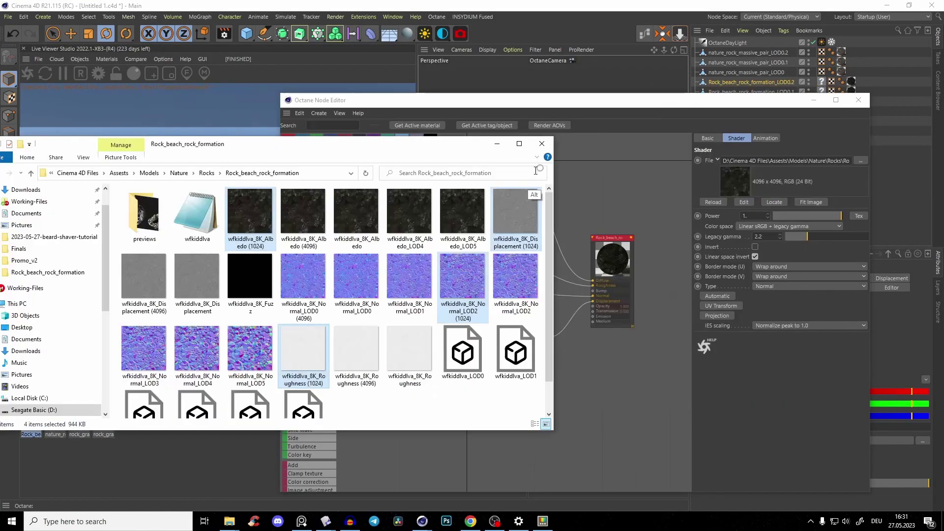
{"action": "left_click_drag", "start_coordinate": [460, 280], "coordinate": [616, 185]}
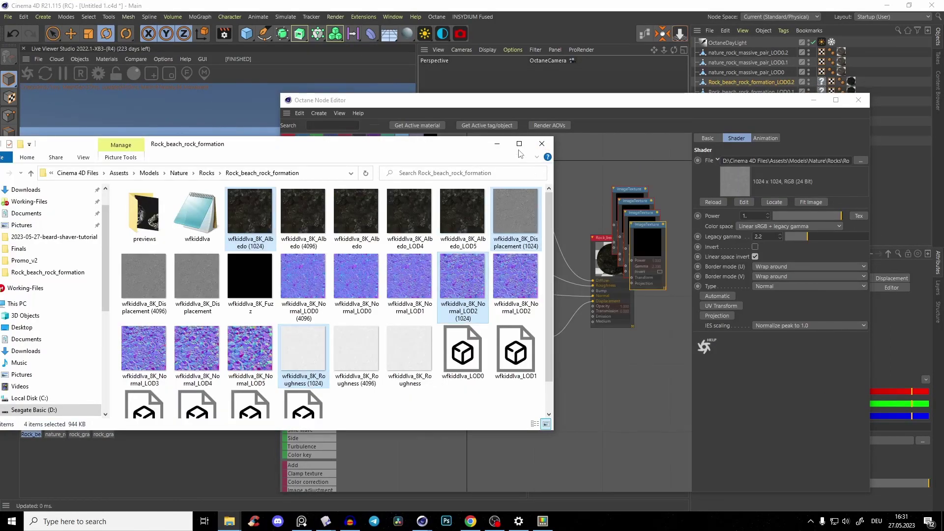
{"action": "left_click", "coordinate": [497, 144]}
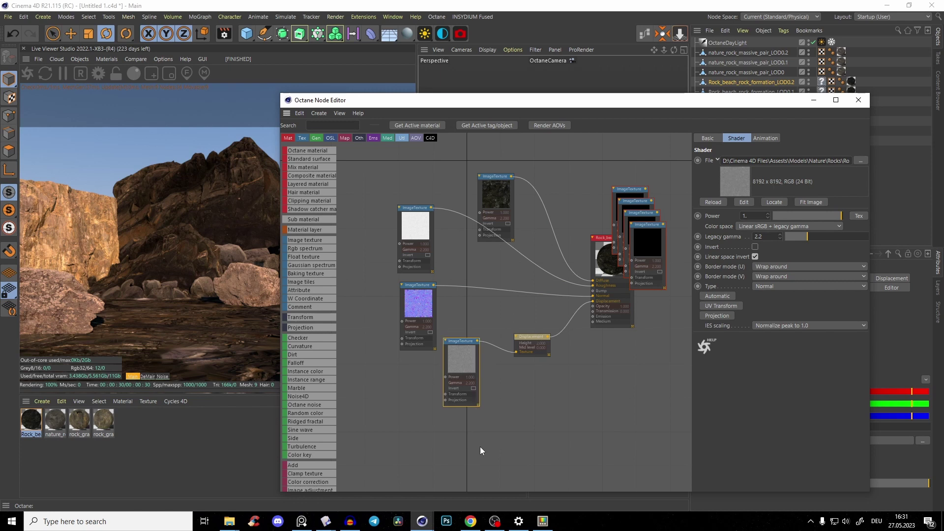
- Restart the Octane live render and delete the four old image texture nodes from the Rock_beach material
{"action": "left_click_drag", "start_coordinate": [481, 450], "coordinate": [391, 232]}
{"action": "left_click", "coordinate": [31, 77]}
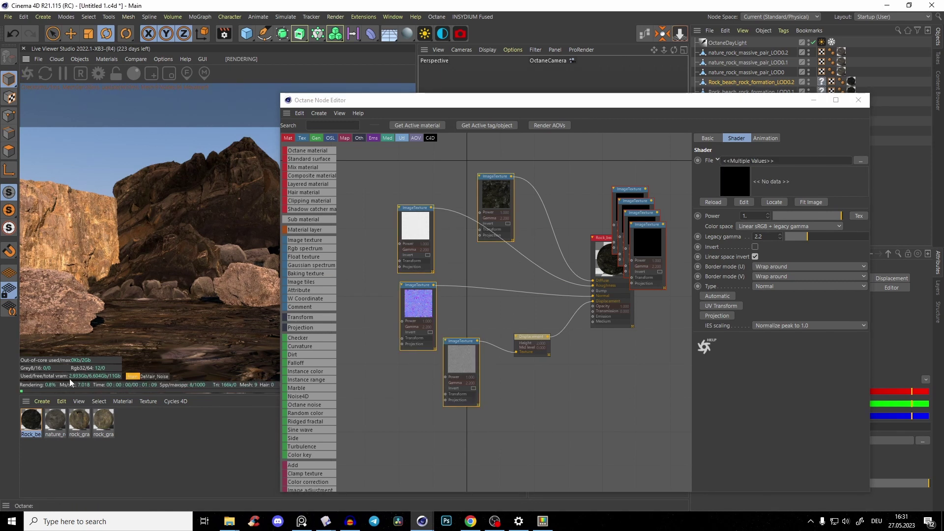
{"action": "left_click_drag", "start_coordinate": [465, 459], "coordinate": [397, 223]}
{"action": "key", "text": "Delete"}
{"action": "left_click_drag", "start_coordinate": [519, 262], "coordinate": [466, 184]}
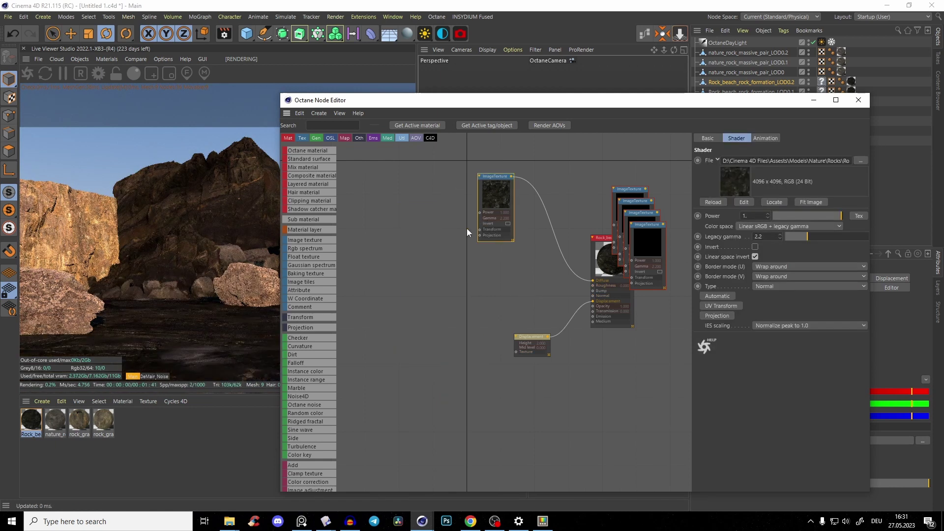
{"action": "key", "text": "Delete"}
- Connect the 1024 displacement image to the Displacement node's Texture input and the 1024 albedo image to the material's Diffuse input
{"action": "left_click_drag", "start_coordinate": [636, 290], "coordinate": [403, 428]}
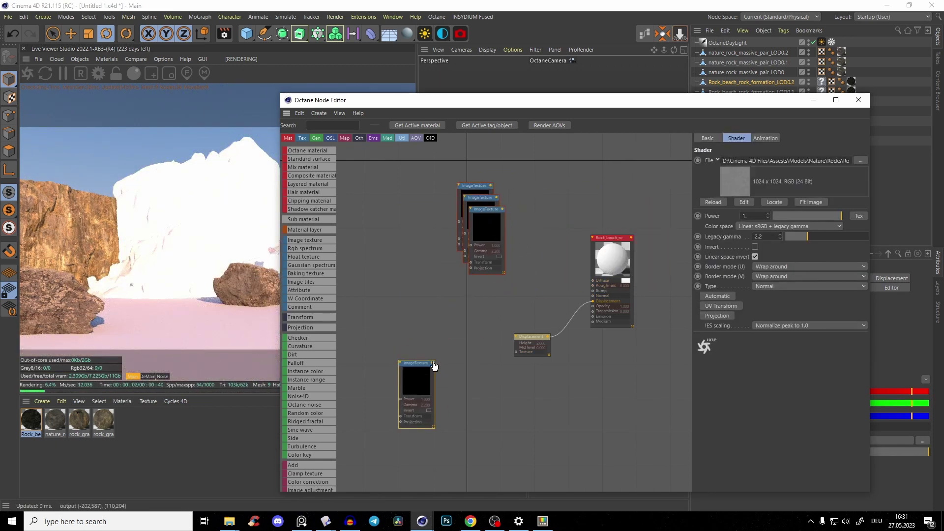
{"action": "left_click_drag", "start_coordinate": [513, 358], "coordinate": [516, 352]}
{"action": "left_click_drag", "start_coordinate": [497, 226], "coordinate": [419, 251]}
{"action": "left_click_drag", "start_coordinate": [421, 246], "coordinate": [593, 281]}
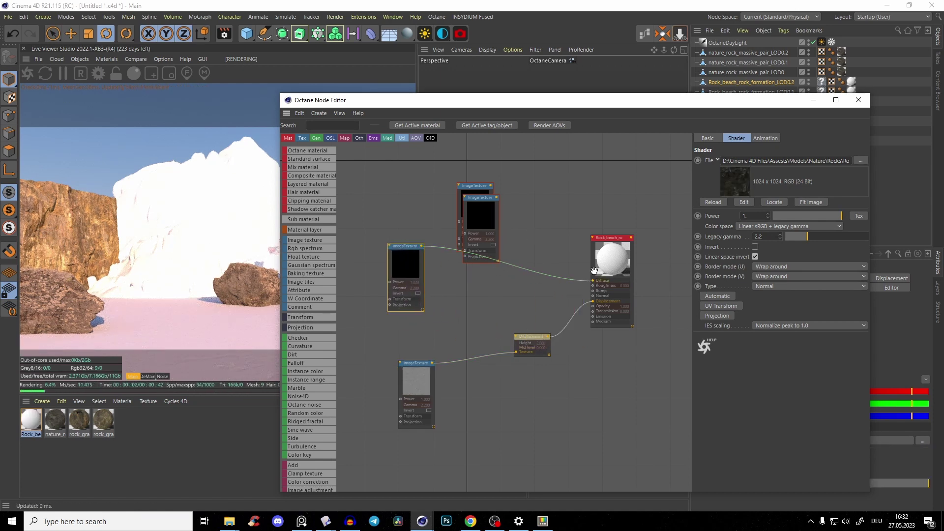
- Connect the 1024 roughness and normal images to the material's Roughness and Normal inputs, and minimize the node editor
{"action": "left_click_drag", "start_coordinate": [481, 197], "coordinate": [439, 290]}
{"action": "left_click_drag", "start_coordinate": [454, 289], "coordinate": [592, 287]}
{"action": "left_click_drag", "start_coordinate": [491, 185], "coordinate": [595, 290]}
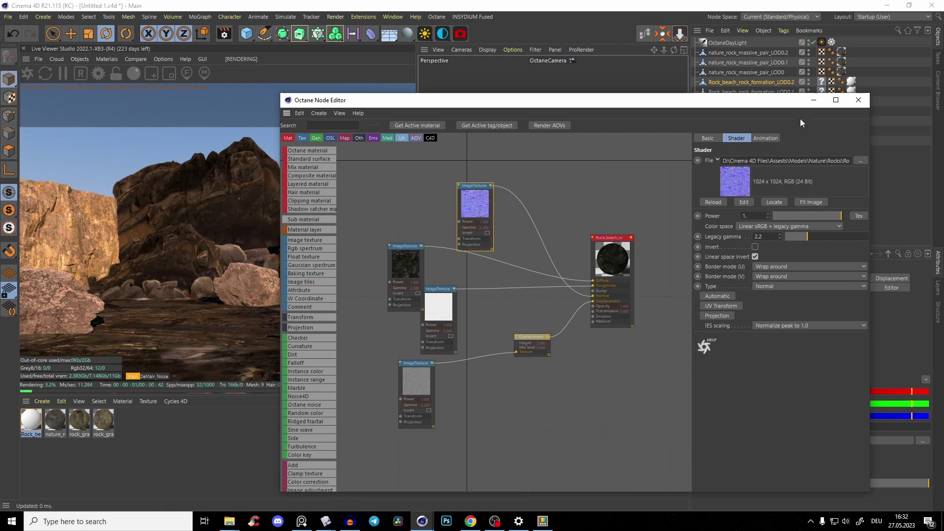
{"action": "left_click", "coordinate": [813, 99]}
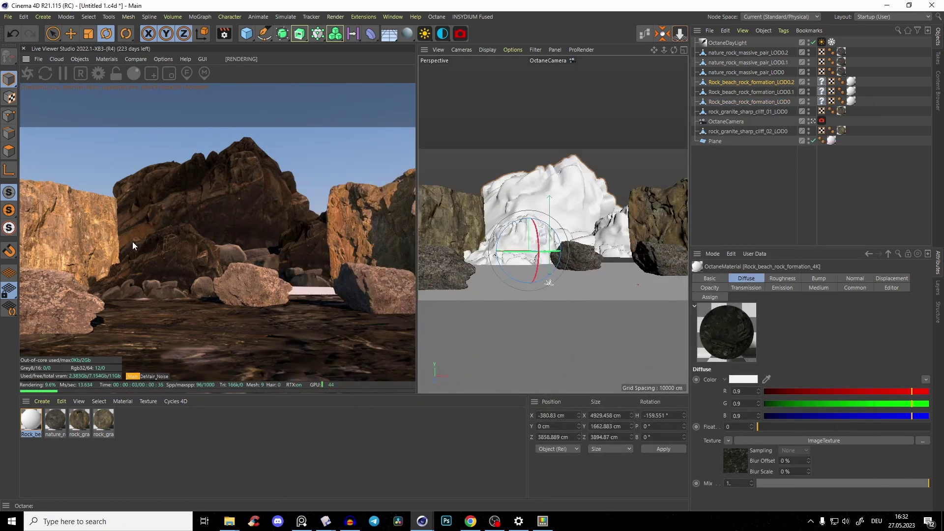
- Try moving the large Rock_beach_rock_formation_LOD0.2 rock farther back, to about X -941 cm and Z 5362 cm, and undo the move
{"action": "left_click", "coordinate": [579, 206]}
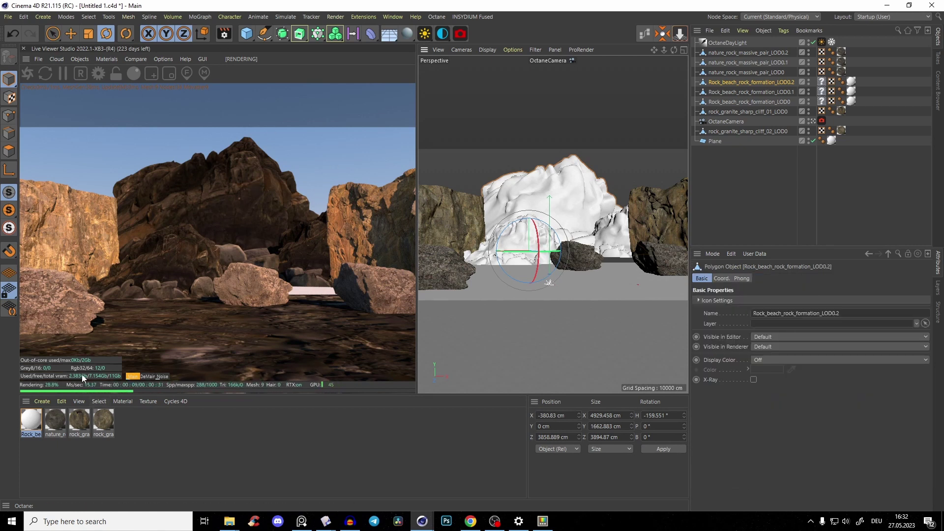
{"action": "key", "text": "F1"}
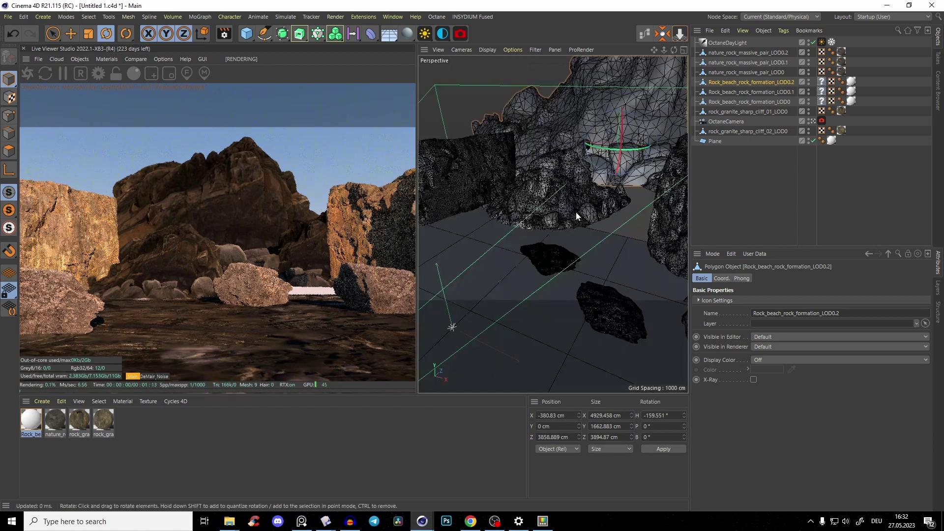
{"action": "scroll", "coordinate": [552, 240], "scroll_direction": "down", "scroll_amount": 6}
{"action": "scroll", "coordinate": [552, 230], "scroll_direction": "up", "scroll_amount": 2}
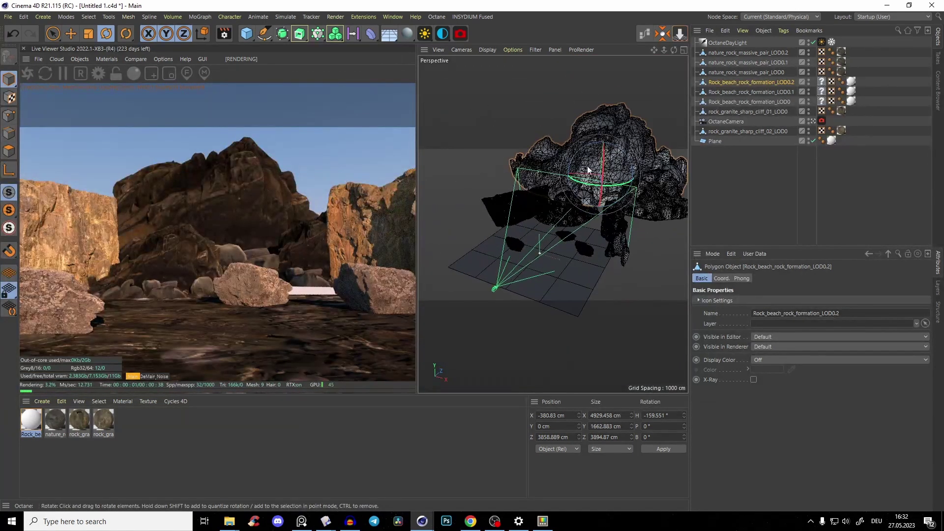
{"action": "scroll", "coordinate": [588, 170], "scroll_direction": "down", "scroll_amount": 2}
{"action": "key", "text": "e"}
{"action": "left_click_drag", "start_coordinate": [553, 220], "coordinate": [571, 226]}
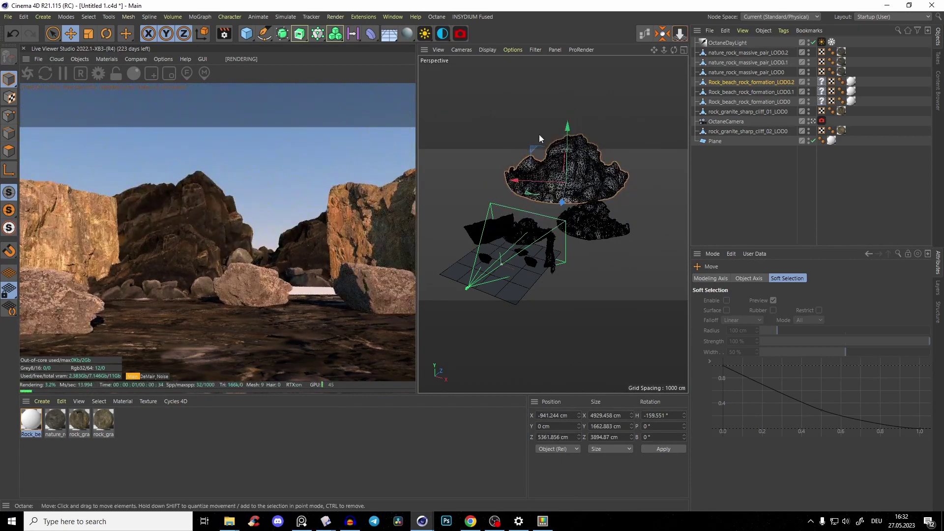
{"action": "key", "text": "ctrl+z"}
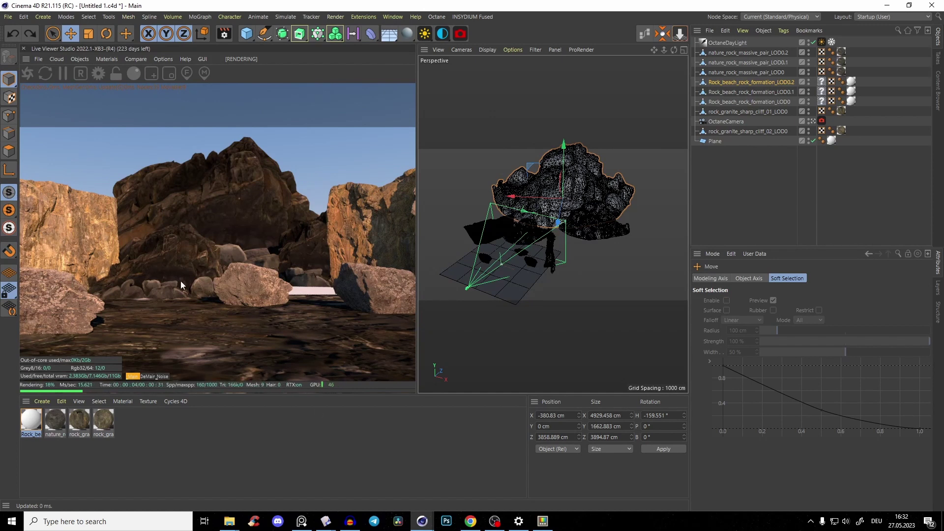
- Examine the resized texture files in the Rock_beach_rock_formation folder and minimize the folder window
{"action": "mouse_move", "coordinate": [229, 521]}
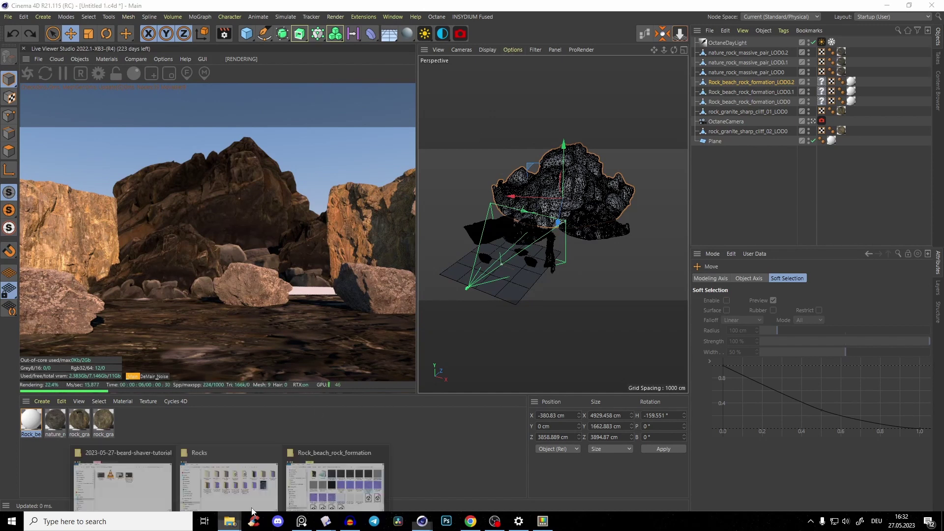
{"action": "left_click", "coordinate": [339, 482]}
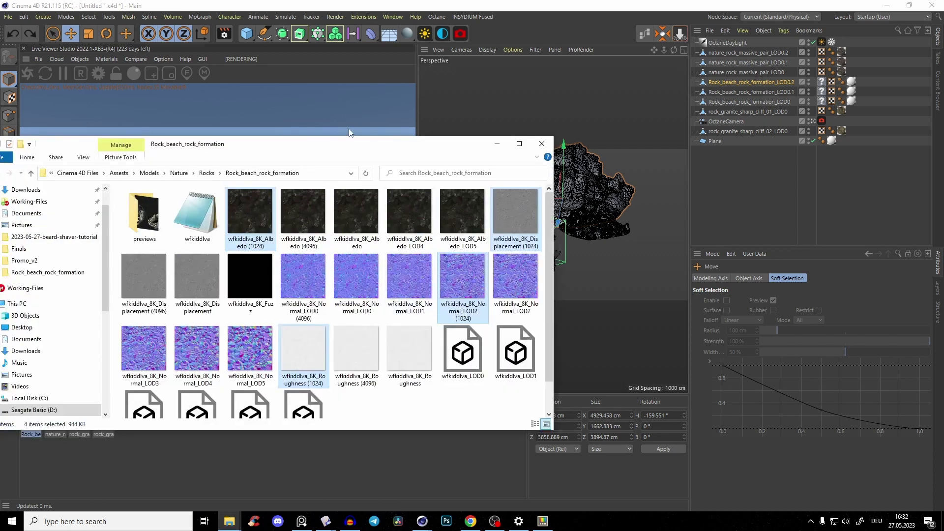
{"action": "left_click_drag", "start_coordinate": [349, 142], "coordinate": [442, 128]}
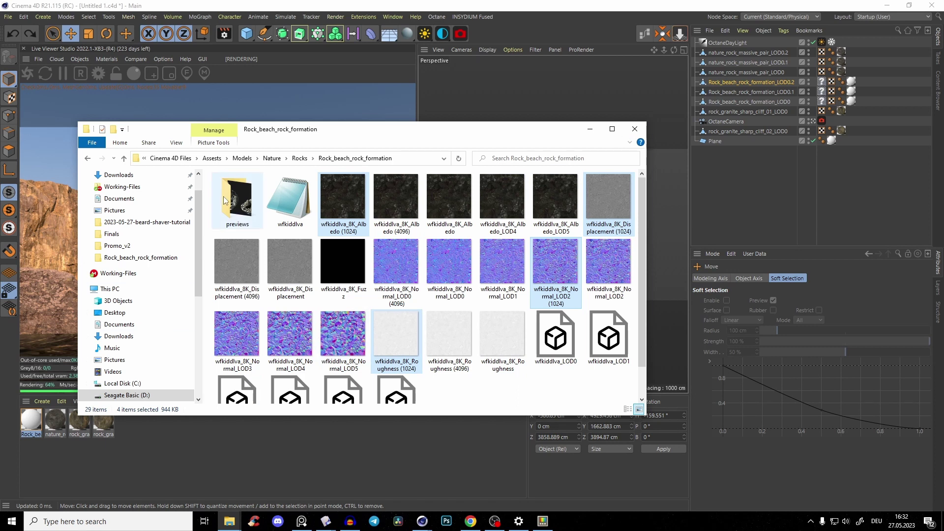
{"action": "left_click", "coordinate": [590, 131]}
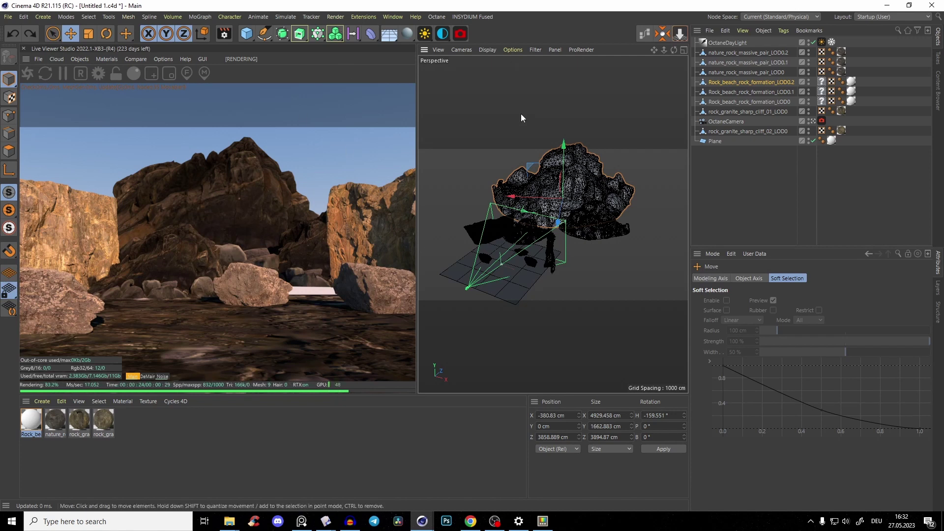
- Move the large Rock_beach_rock_formation_LOD0.2 rock to about X -268 cm, Y 129 cm, Z 3994 cm
{"action": "left_click_drag", "start_coordinate": [599, 199], "coordinate": [602, 192]}
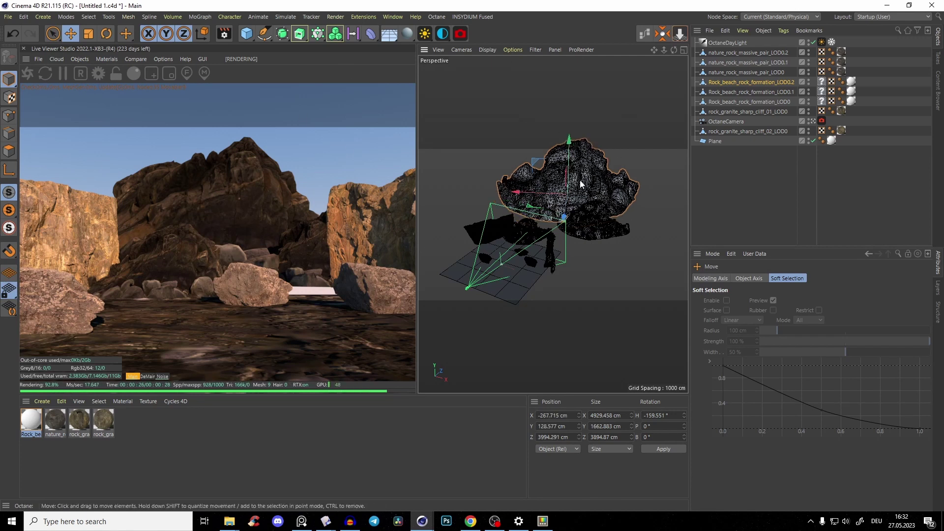
{"action": "scroll", "coordinate": [544, 217], "scroll_direction": "up", "scroll_amount": 3}
{"action": "left_click_drag", "start_coordinate": [545, 217], "coordinate": [581, 198]}
{"action": "scroll", "coordinate": [581, 197], "scroll_direction": "down", "scroll_amount": 3}
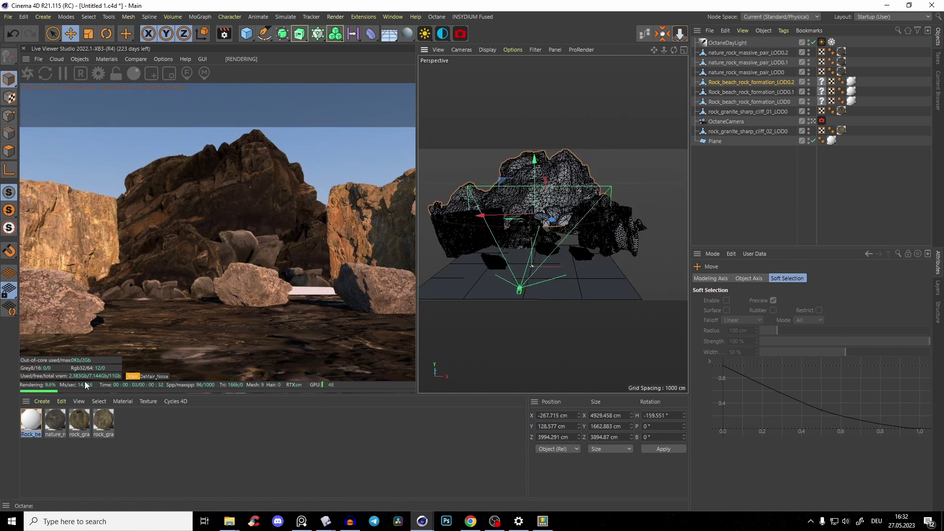
{"action": "mouse_move", "coordinate": [550, 211]}
{"action": "left_mouse_down"}
{"action": "mouse_move", "coordinate": [580, 187]}
{"action": "mouse_move", "coordinate": [562, 223]}
{"action": "left_mouse_up"}
{"action": "scroll", "coordinate": [553, 225], "scroll_direction": "down", "scroll_amount": 3}
{"action": "scroll", "coordinate": [541, 241], "scroll_direction": "up", "scroll_amount": 3}
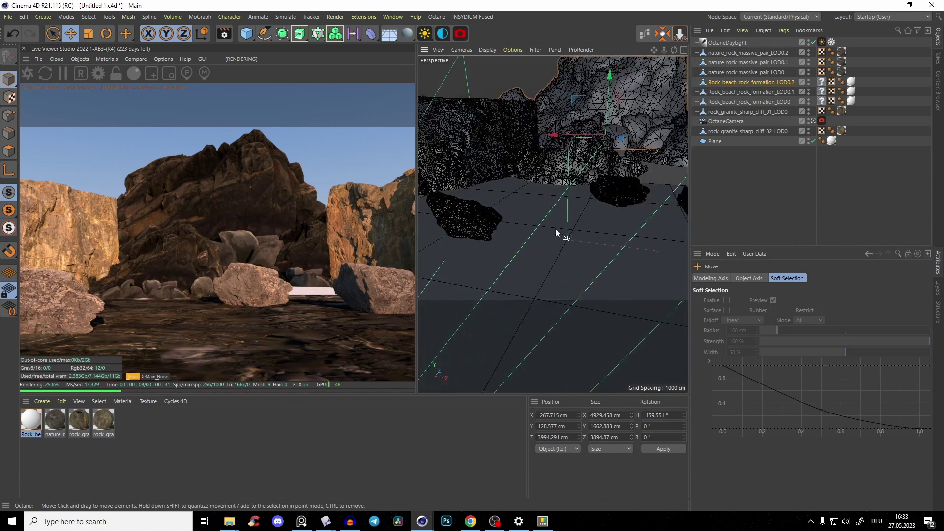
{"action": "left_click_drag", "start_coordinate": [536, 241], "coordinate": [518, 240]}
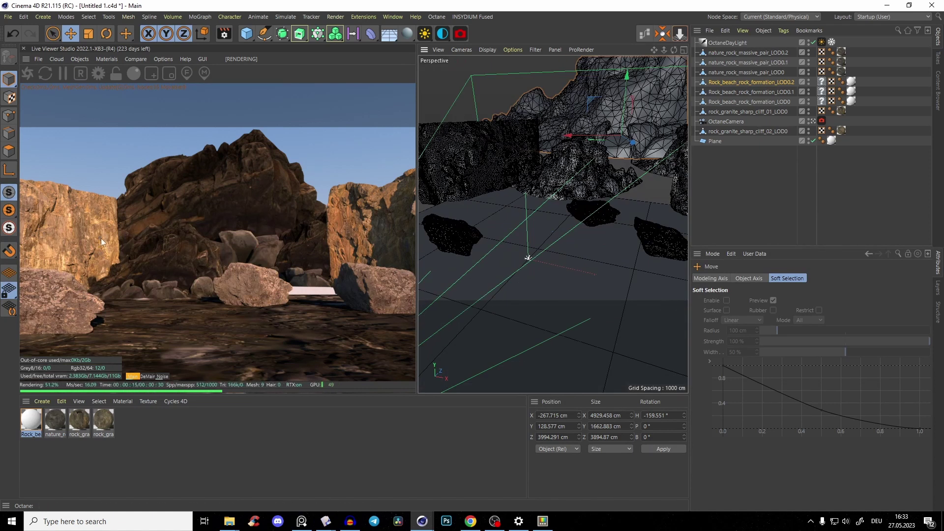
{"action": "mouse_move", "coordinate": [541, 249]}
{"action": "left_mouse_down"}
{"action": "mouse_move", "coordinate": [537, 232]}
{"action": "mouse_move", "coordinate": [556, 240]}
{"action": "mouse_move", "coordinate": [518, 248]}
{"action": "mouse_move", "coordinate": [613, 202]}
{"action": "mouse_move", "coordinate": [618, 239]}
{"action": "mouse_move", "coordinate": [574, 185]}
{"action": "mouse_move", "coordinate": [586, 218]}
{"action": "mouse_move", "coordinate": [508, 247]}
{"action": "mouse_move", "coordinate": [561, 235]}
{"action": "mouse_move", "coordinate": [538, 238]}
{"action": "mouse_move", "coordinate": [539, 217]}
{"action": "mouse_move", "coordinate": [492, 261]}
{"action": "mouse_move", "coordinate": [524, 241]}
{"action": "left_mouse_up"}
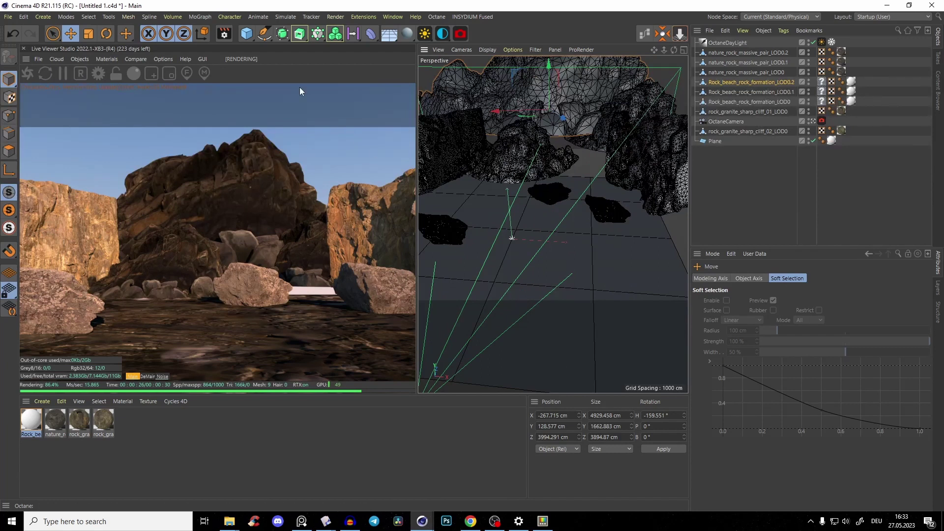
{"action": "left_click_drag", "start_coordinate": [521, 247], "coordinate": [443, 320]}
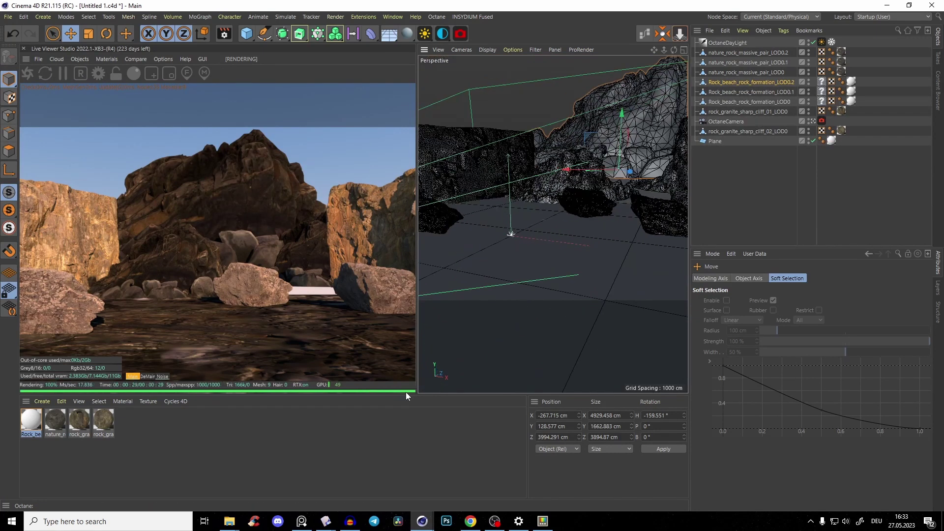